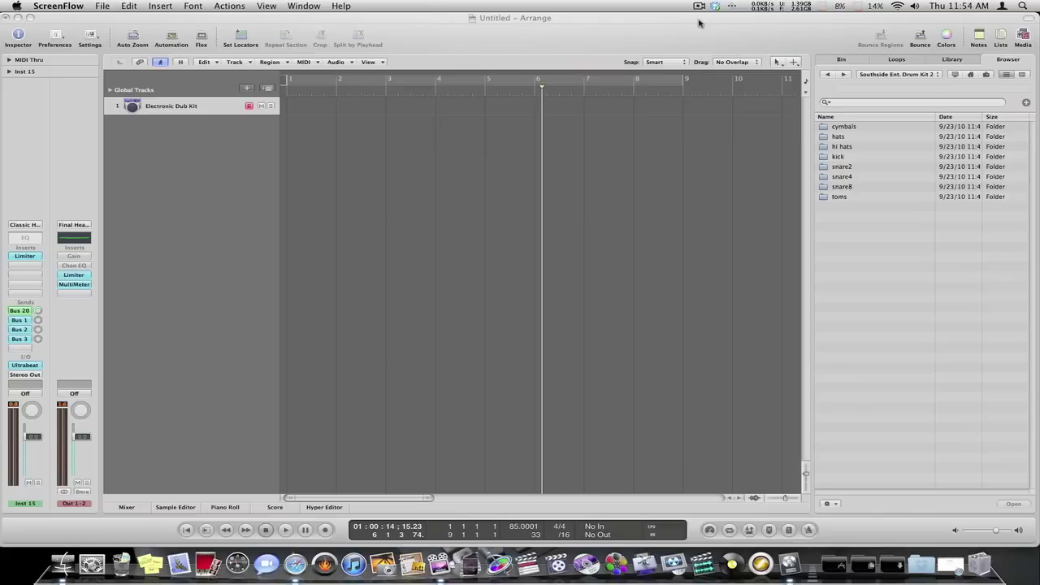
Open the Ultrabeat plugin window from the Inst 15 channel strip's insert slot.
{"action": "left_click", "coordinate": [24, 366]}
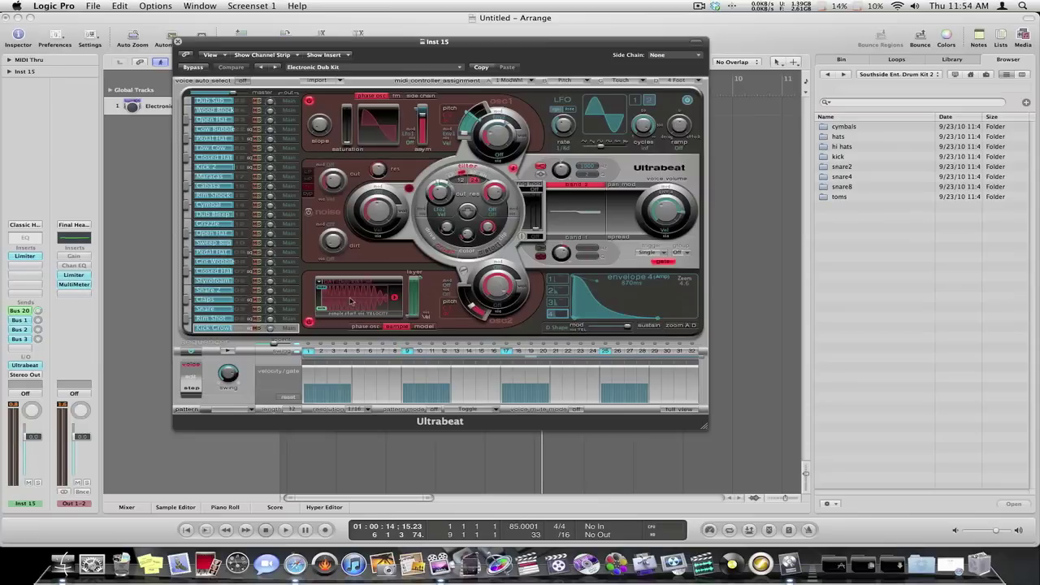
Load Ultrabeat's 01 Drum Kits > Drag & Drop Samples setting to get empty voices.
{"action": "left_click", "coordinate": [459, 69]}
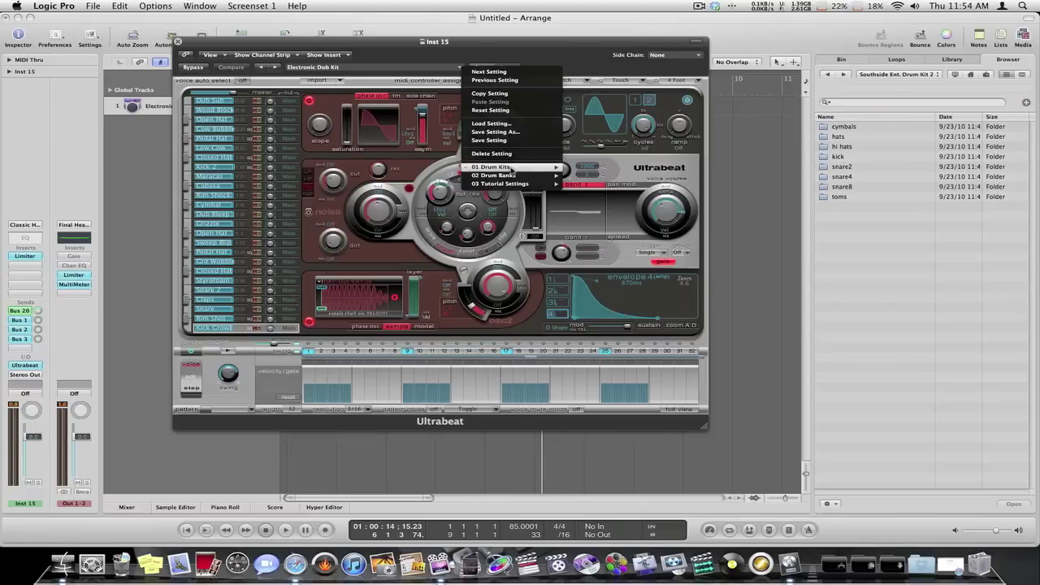
{"action": "mouse_move", "coordinate": [496, 167]}
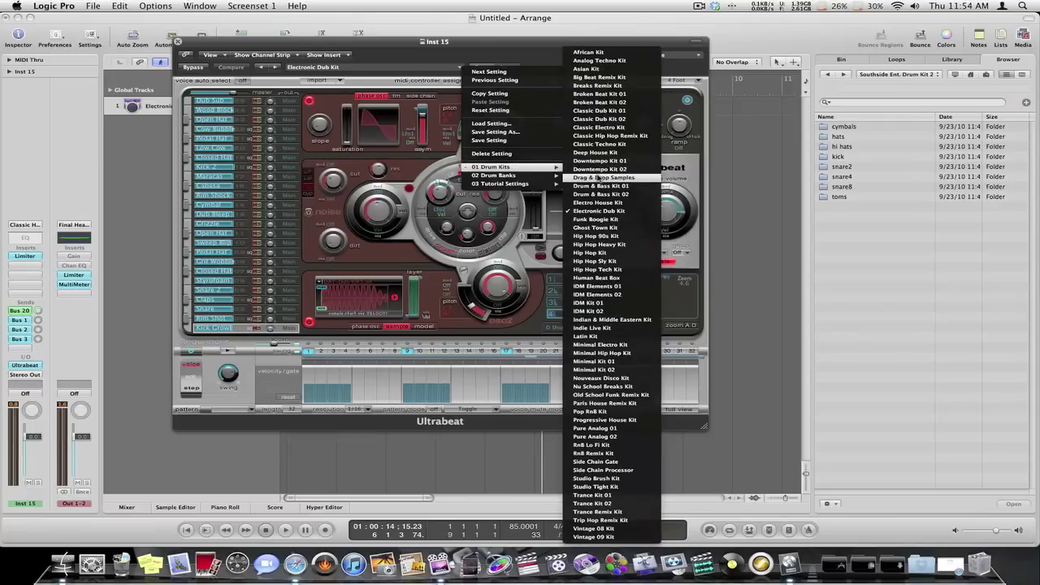
{"action": "left_click", "coordinate": [598, 178]}
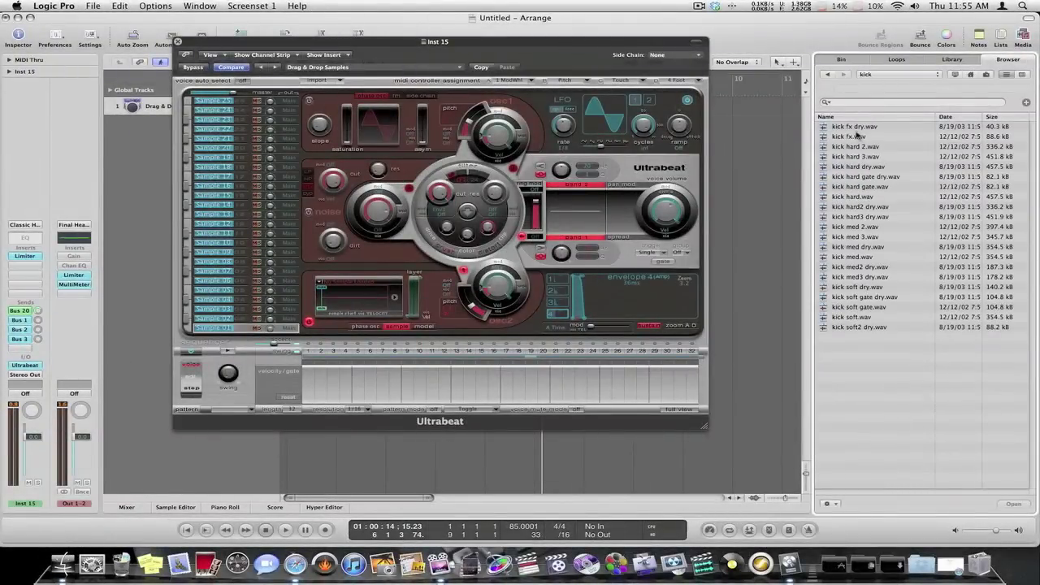
Audition the kick samples and load kick hard gate dry.wav into the first voice.
{"action": "left_click", "coordinate": [838, 130]}
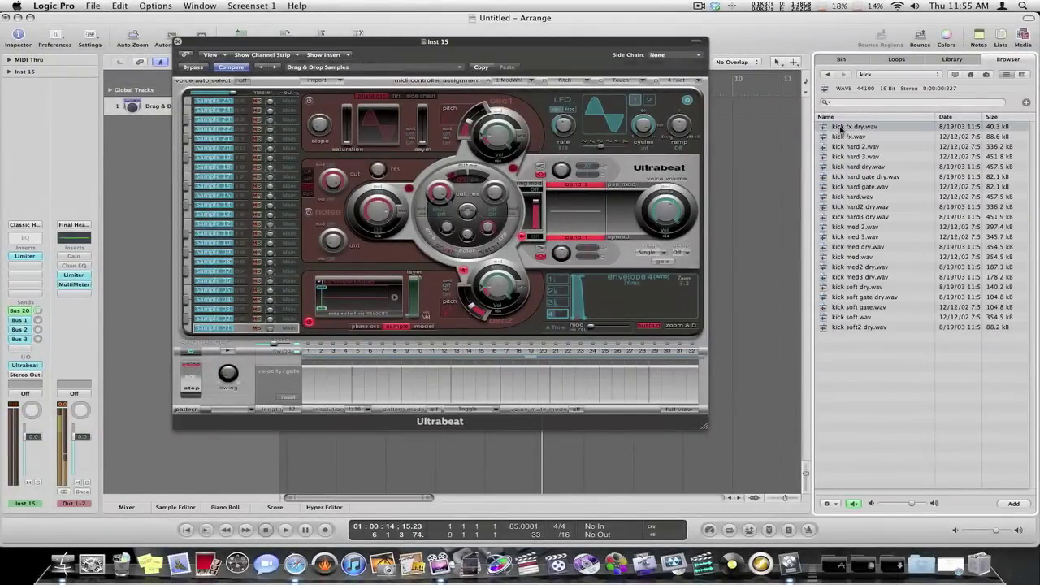
{"action": "left_click", "coordinate": [837, 138]}
{"action": "left_click", "coordinate": [839, 157]}
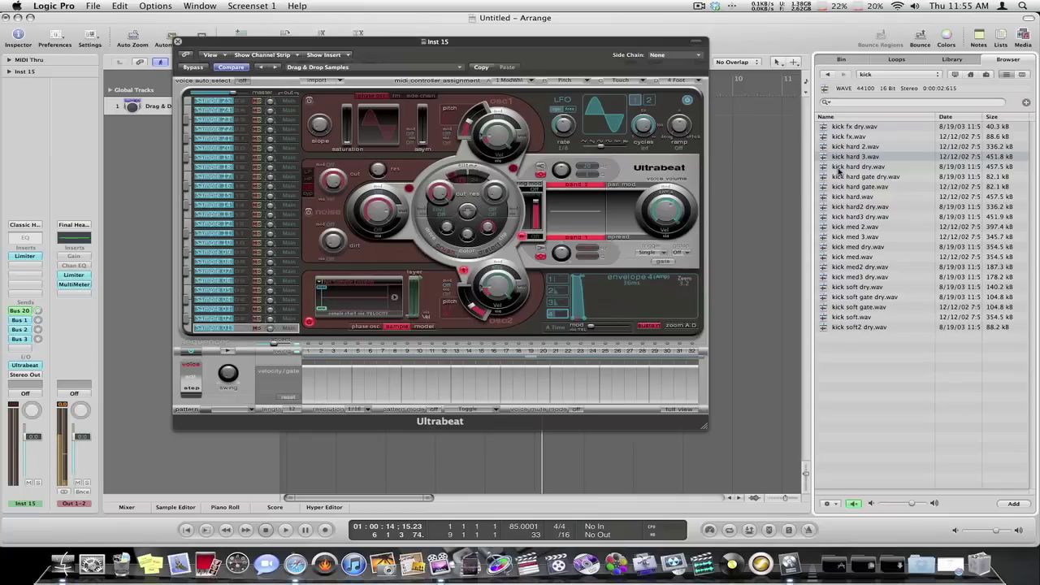
{"action": "left_click", "coordinate": [841, 166]}
{"action": "left_click", "coordinate": [846, 177]}
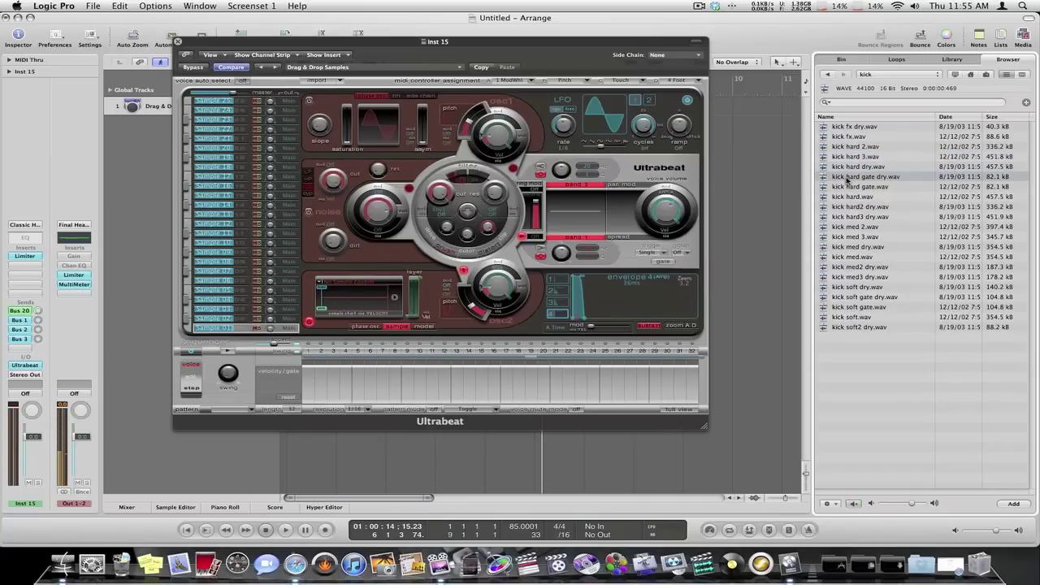
{"action": "left_click_drag", "start_coordinate": [846, 177], "coordinate": [353, 297]}
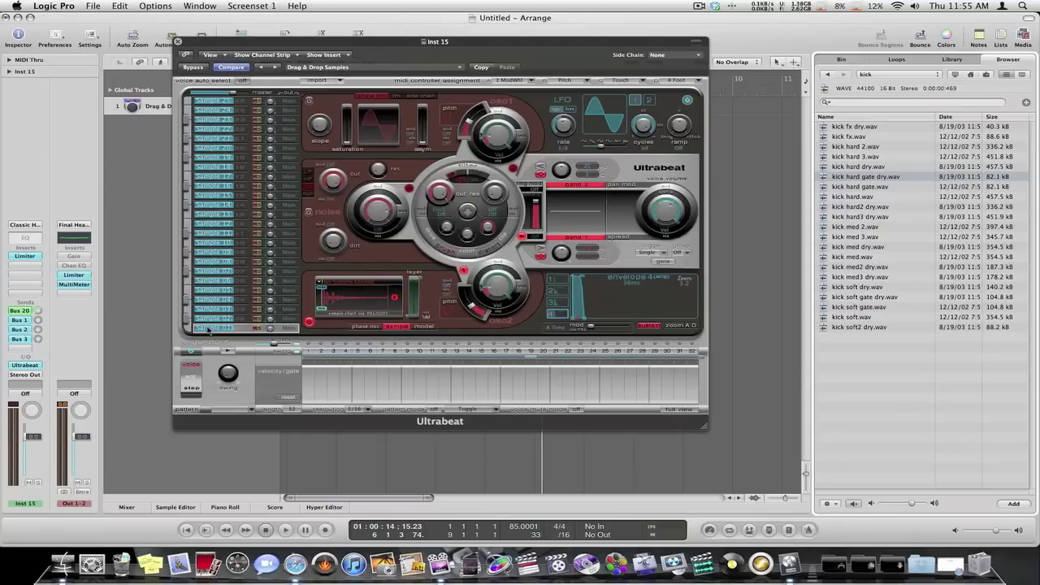
Rename the Sample 01 voice to Kick.
{"action": "double_click", "coordinate": [208, 328]}
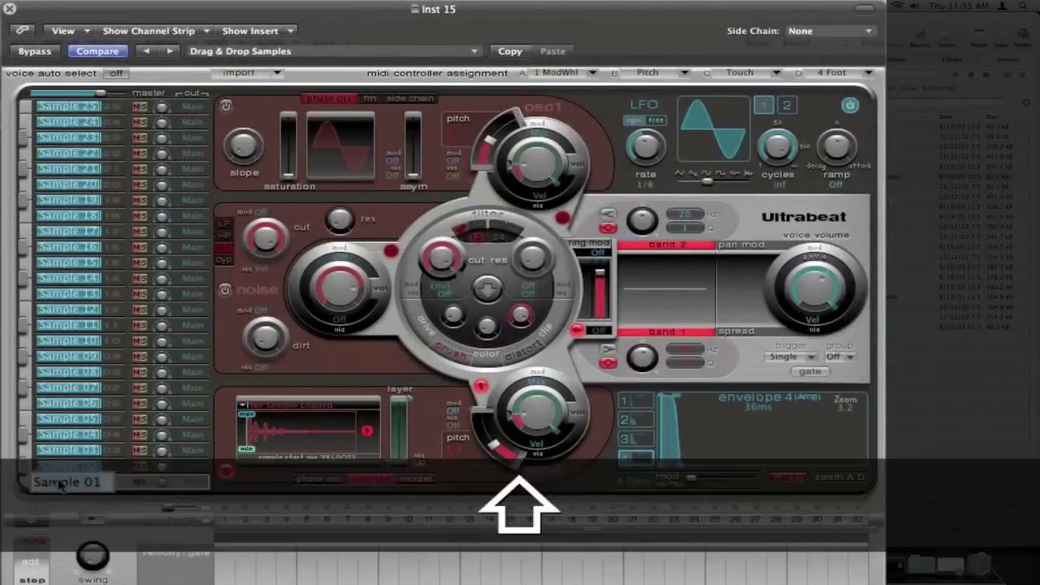
{"action": "type", "text": "Kick"}
{"action": "key", "text": "Return"}
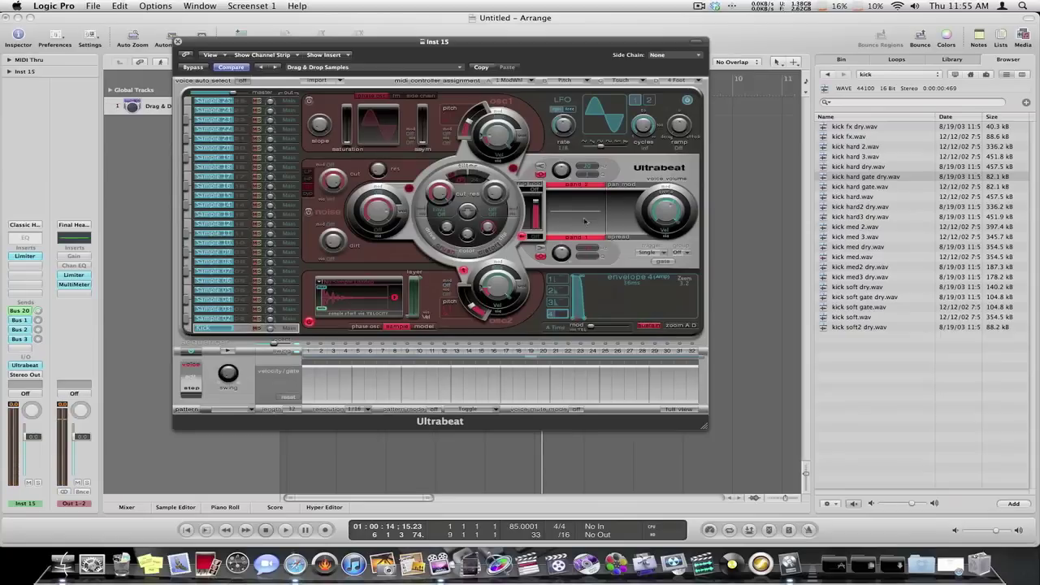
Navigate the Browser up to Southside Ent. Drum Kit 2 and open the snare2 folder.
{"action": "left_click", "coordinate": [828, 75]}
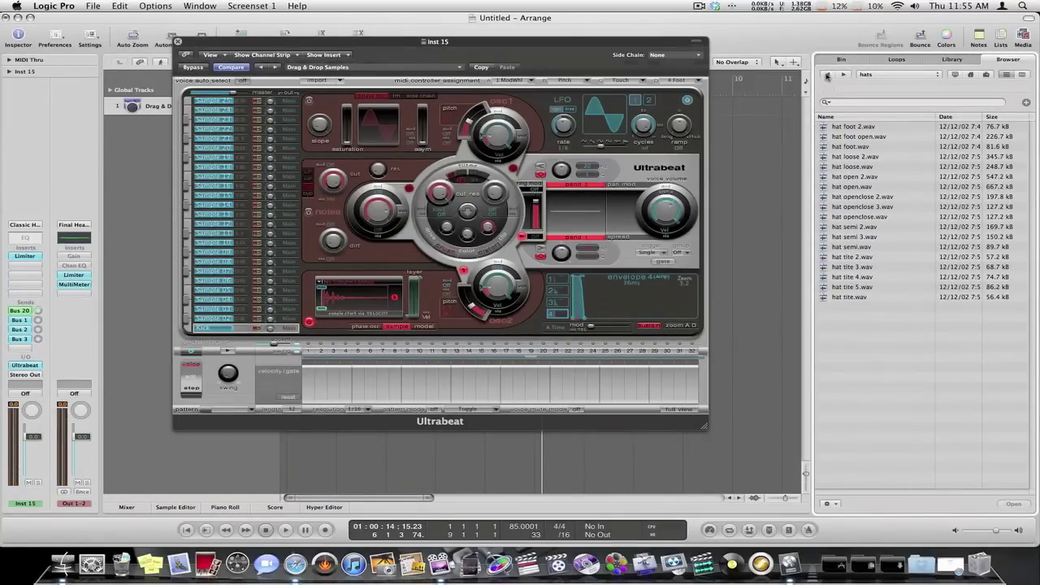
{"action": "left_click", "coordinate": [869, 75]}
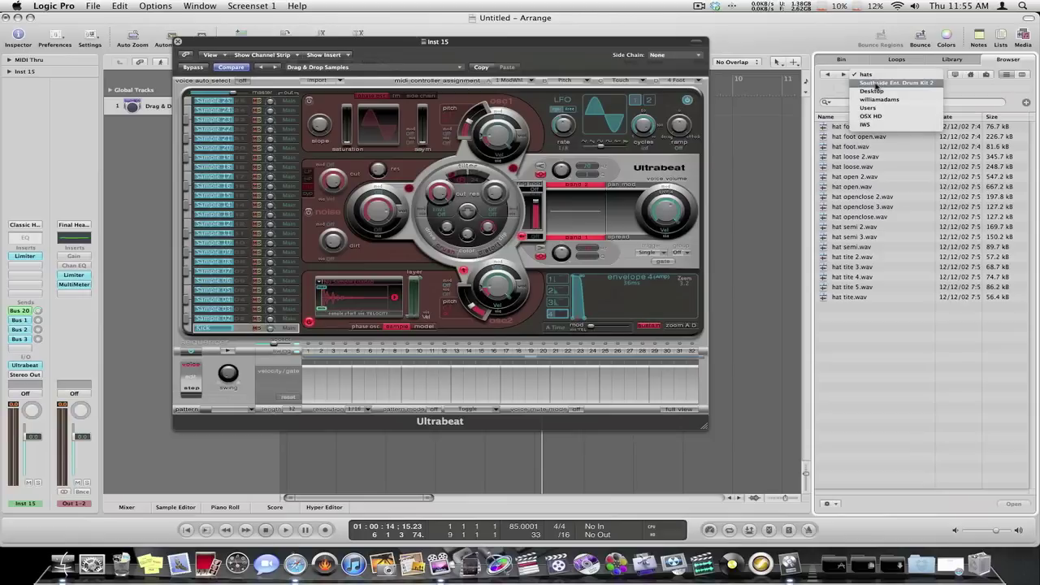
{"action": "left_click", "coordinate": [875, 84]}
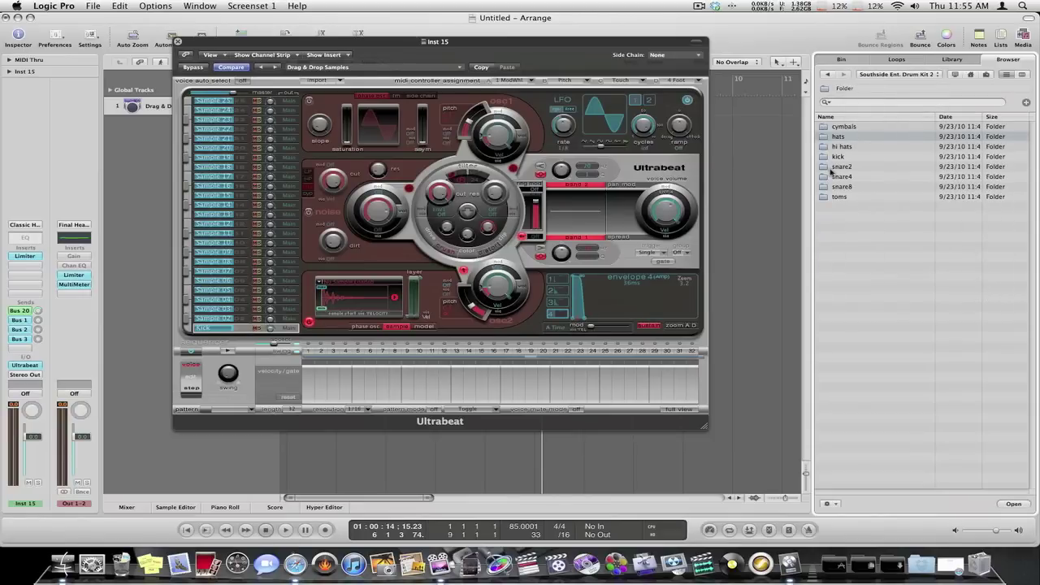
{"action": "double_click", "coordinate": [833, 168]}
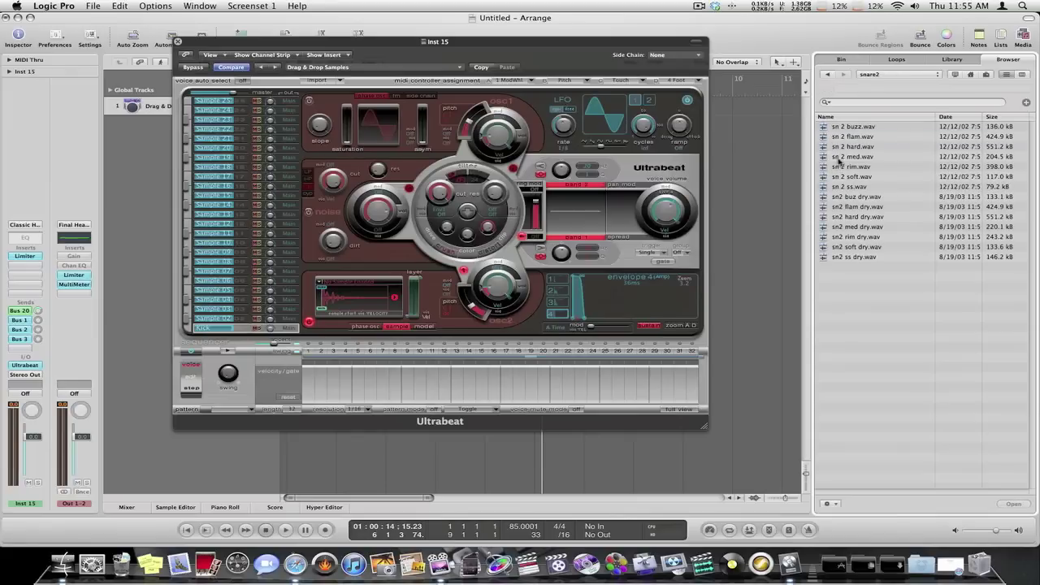
Audition the snare2 samples, settling on sn2 soft dry.wav.
{"action": "left_click", "coordinate": [838, 137]}
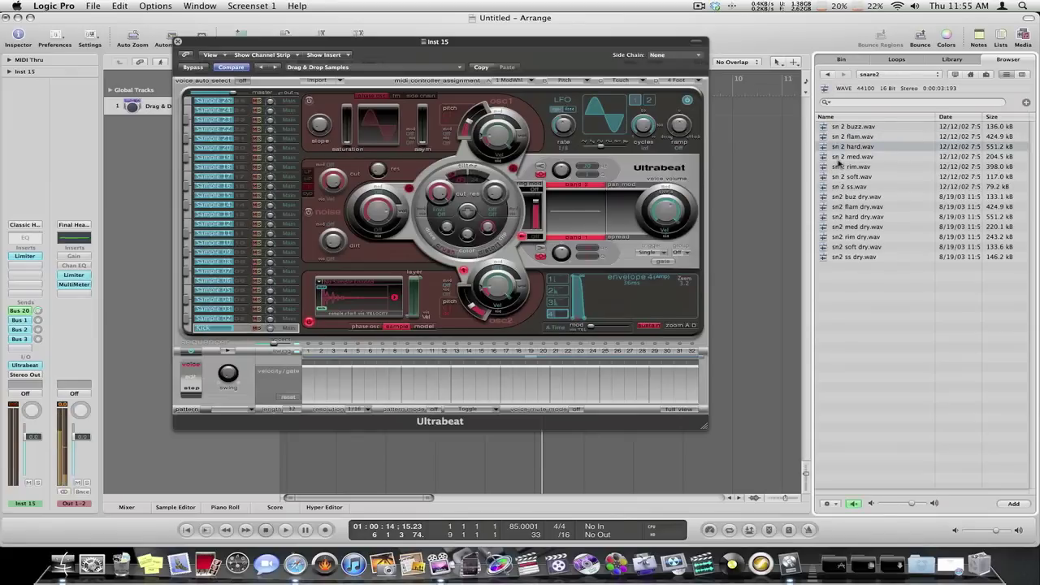
{"action": "left_click", "coordinate": [838, 156]}
{"action": "left_click", "coordinate": [839, 166]}
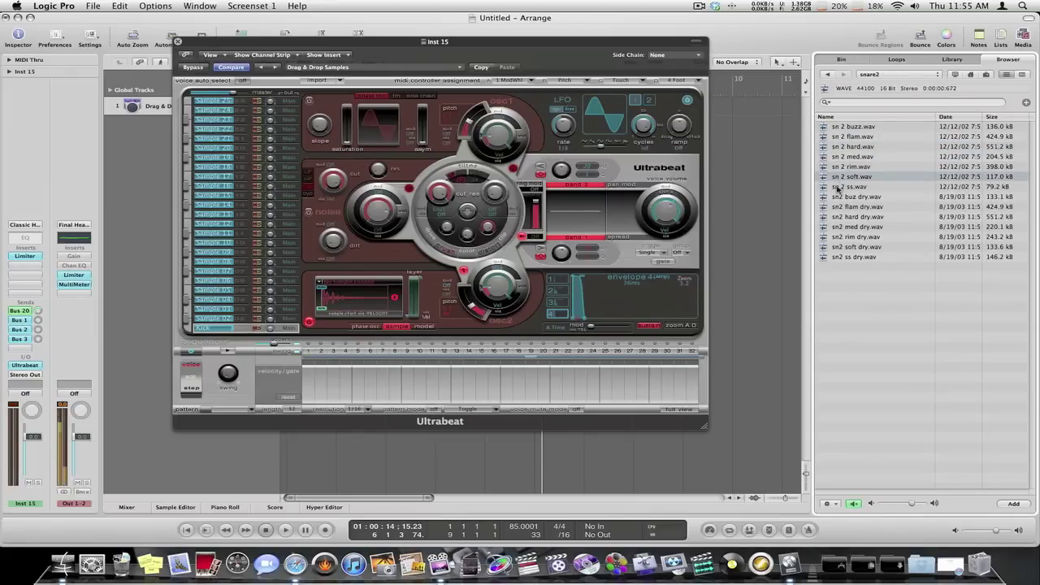
{"action": "left_click", "coordinate": [838, 186]}
{"action": "left_click", "coordinate": [837, 207]}
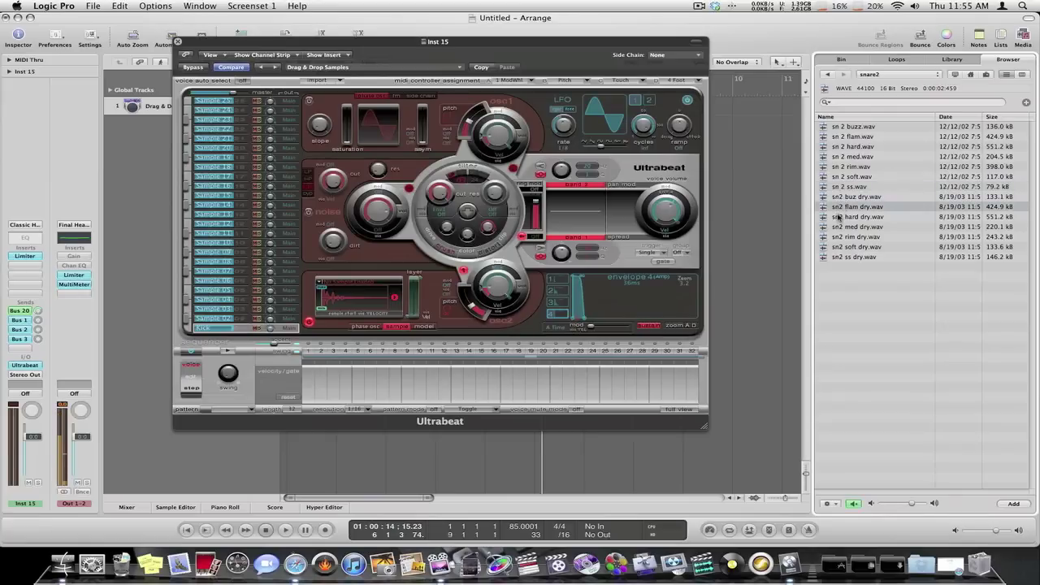
{"action": "left_click", "coordinate": [838, 217]}
{"action": "left_click", "coordinate": [840, 207]}
{"action": "left_click", "coordinate": [845, 236]}
Load sn2 soft dry.wav into the Sample 02 voice and audition it.
{"action": "mouse_move", "coordinate": [845, 246]}
{"action": "left_mouse_down"}
{"action": "mouse_move", "coordinate": [816, 254]}
{"action": "mouse_move", "coordinate": [798, 244]}
{"action": "mouse_move", "coordinate": [819, 249]}
{"action": "left_mouse_up"}
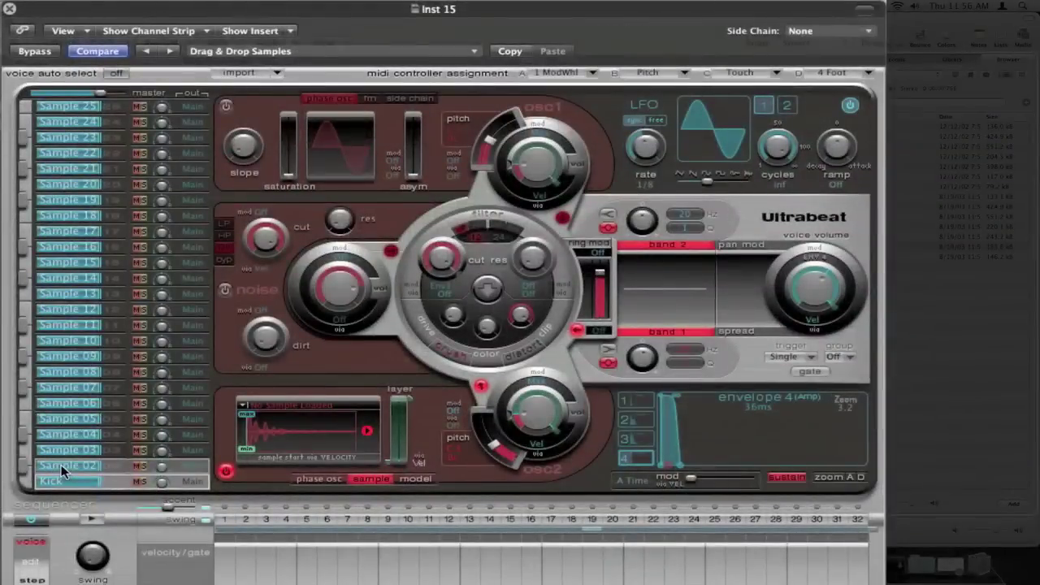
{"action": "left_click", "coordinate": [210, 323]}
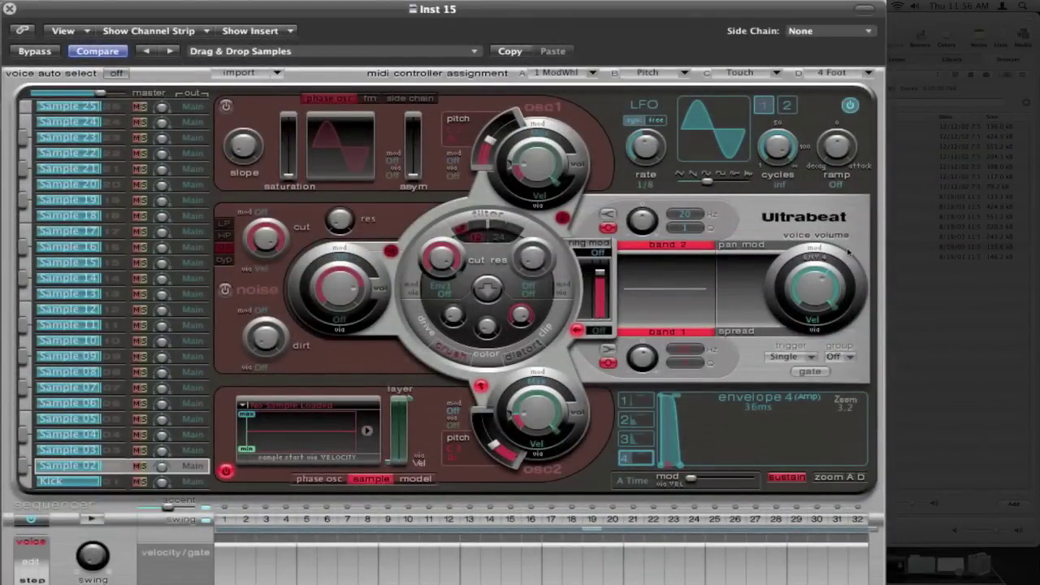
{"action": "left_click_drag", "start_coordinate": [848, 253], "coordinate": [346, 302]}
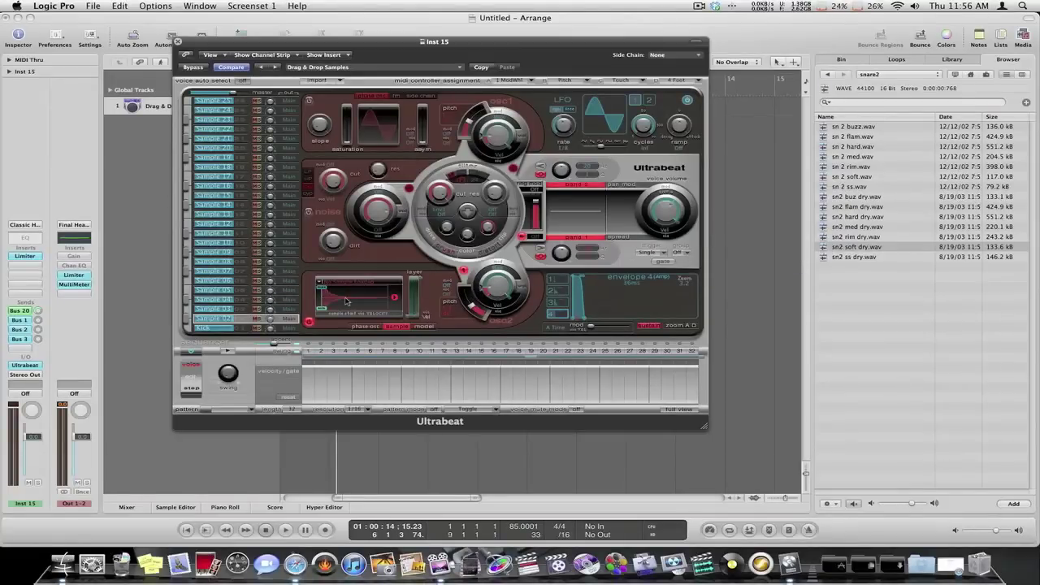
{"action": "left_click", "coordinate": [187, 319]}
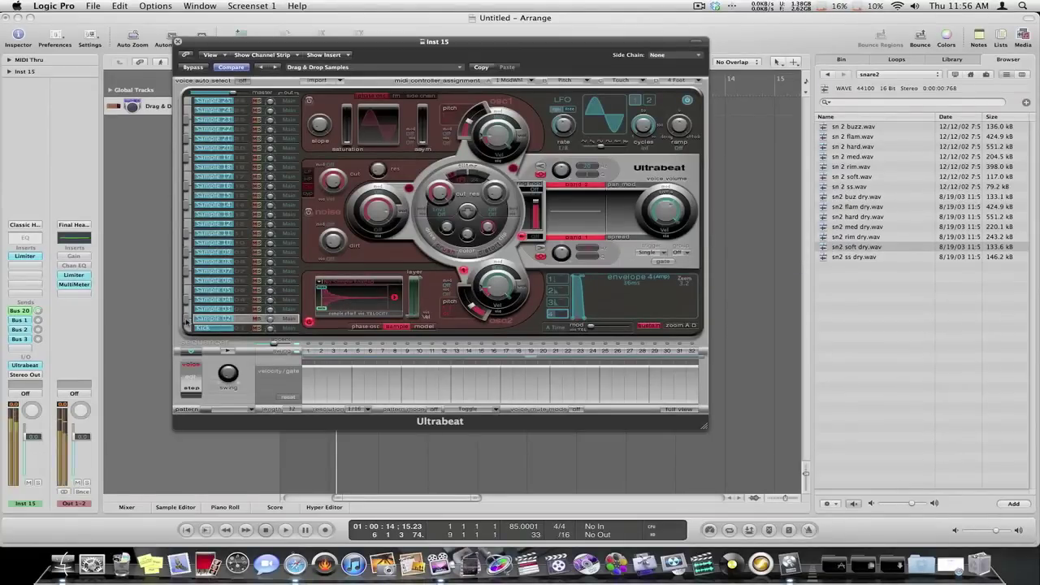
Go up to Southside Ent. Drum Kit 2 and open the hi hats folder.
{"action": "left_click", "coordinate": [873, 75]}
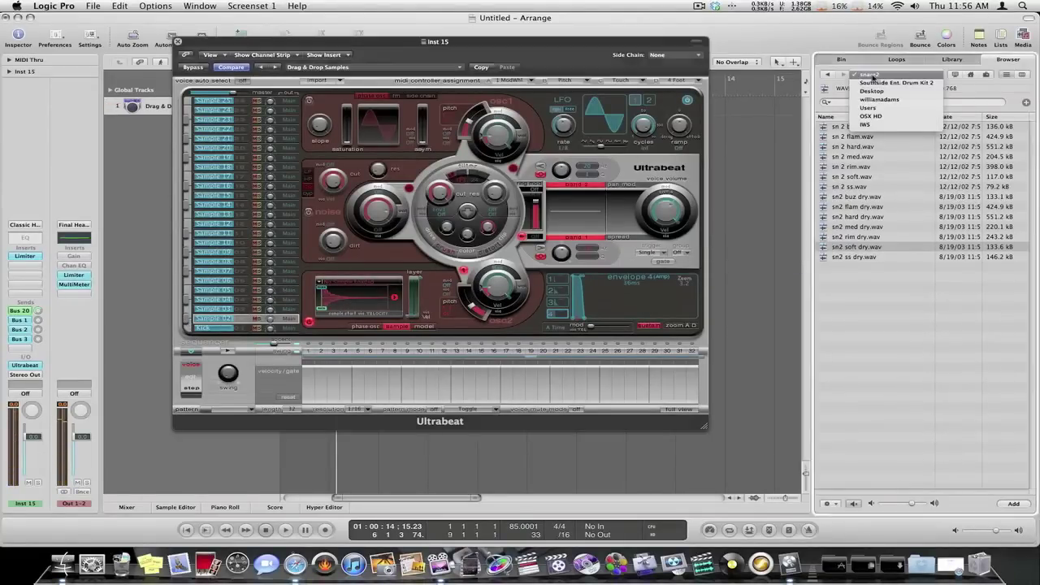
{"action": "left_click", "coordinate": [877, 86]}
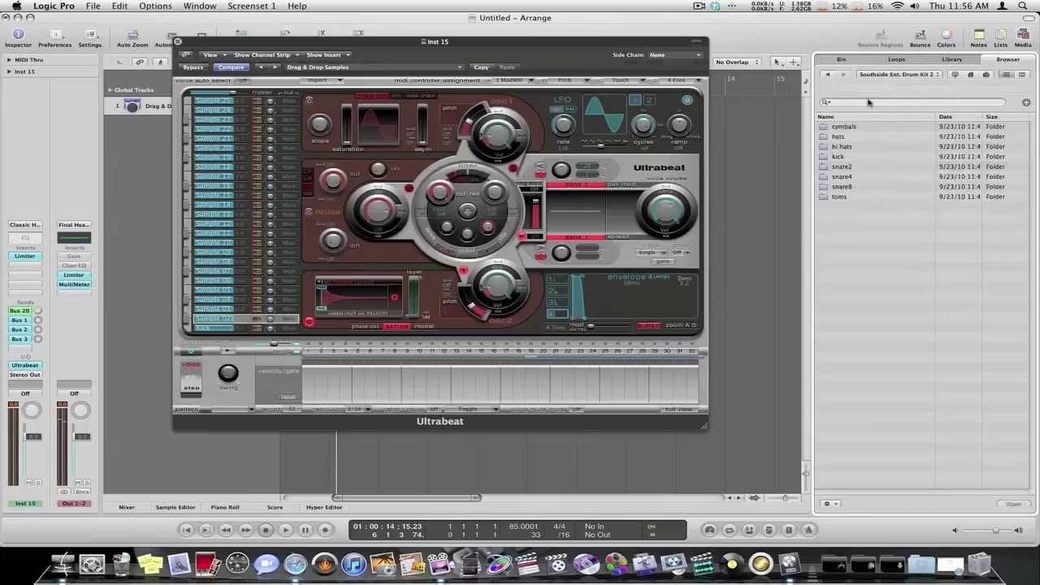
{"action": "left_click", "coordinate": [838, 150]}
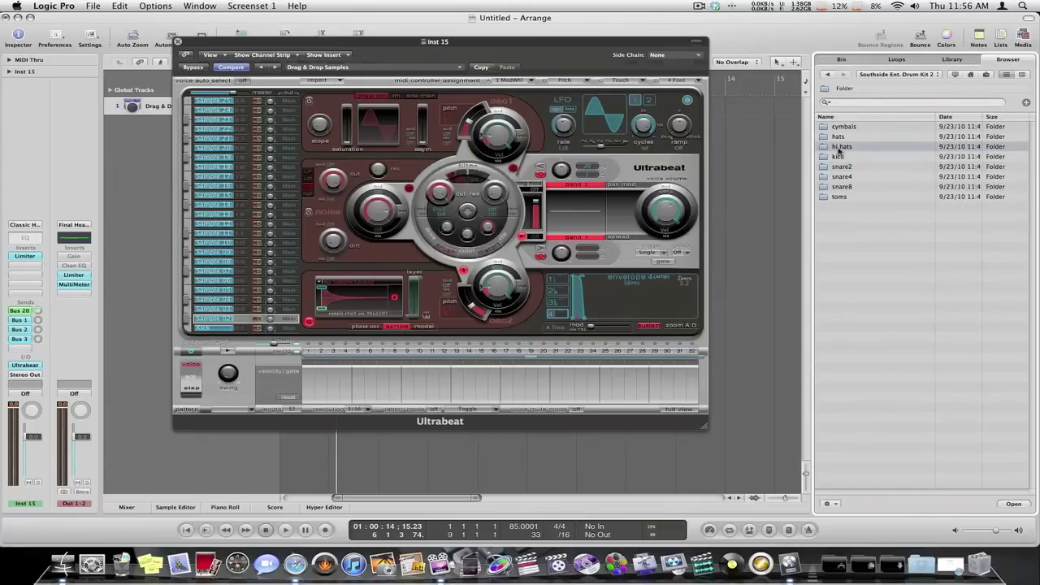
{"action": "double_click", "coordinate": [838, 150]}
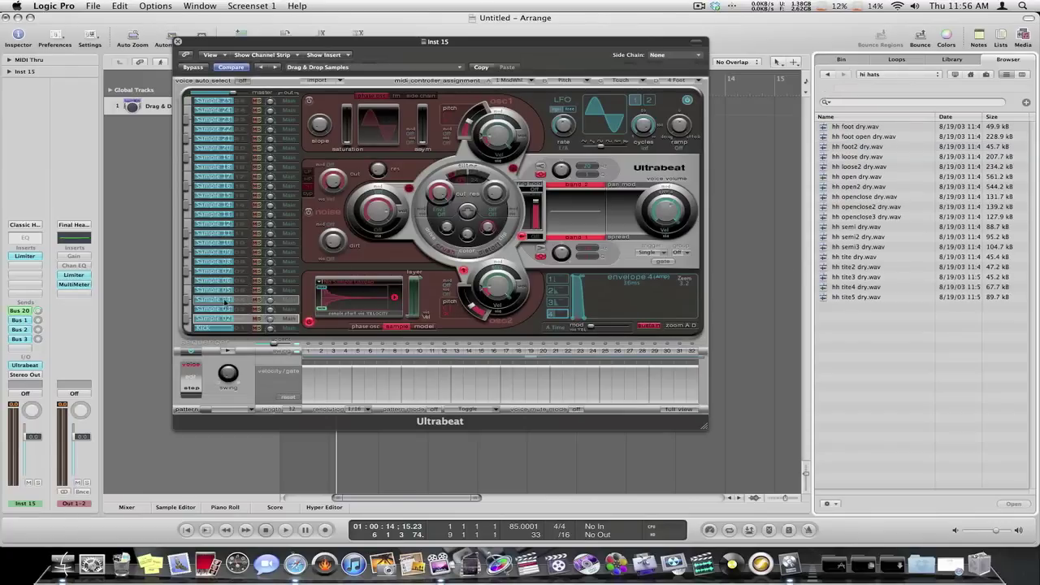
Rename the Sample 02 voice to Snare.
{"action": "double_click", "coordinate": [208, 318]}
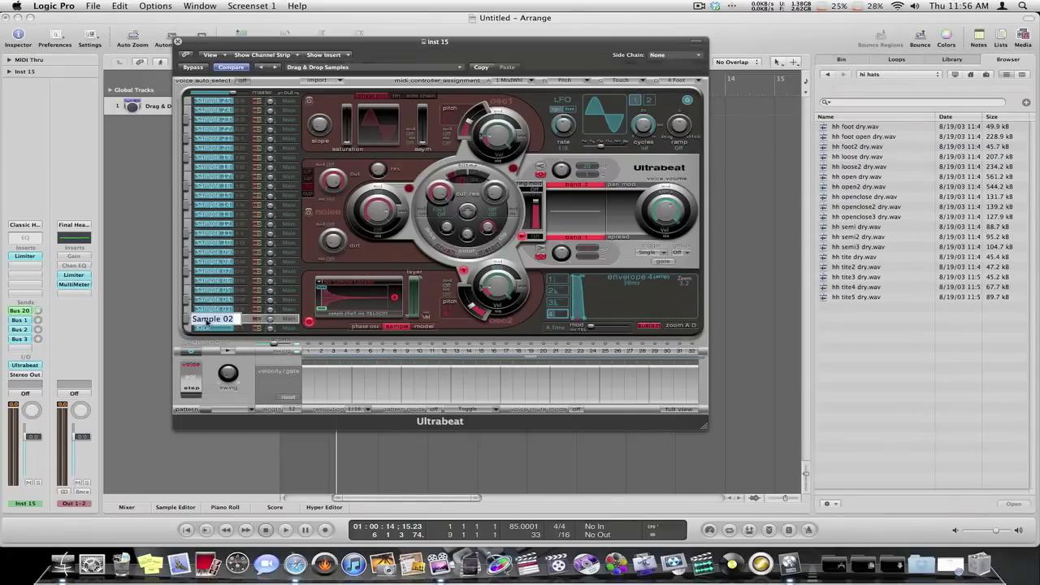
{"action": "type", "text": "S"}
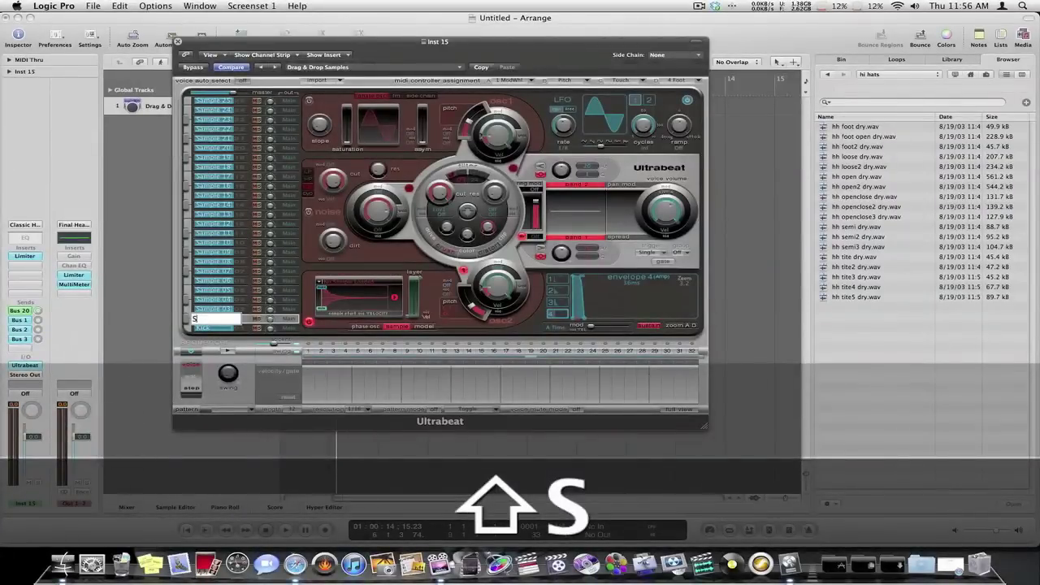
{"action": "type", "text": "na"}
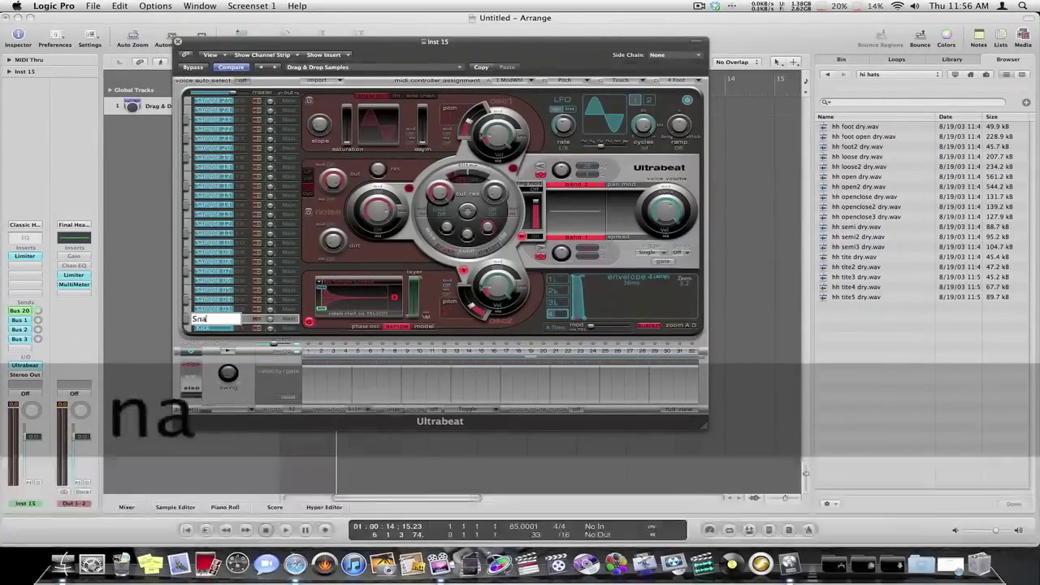
{"action": "type", "text": "rw"}
{"action": "key", "text": "BackSpace"}
{"action": "type", "text": "e"}
{"action": "key", "text": "Return"}
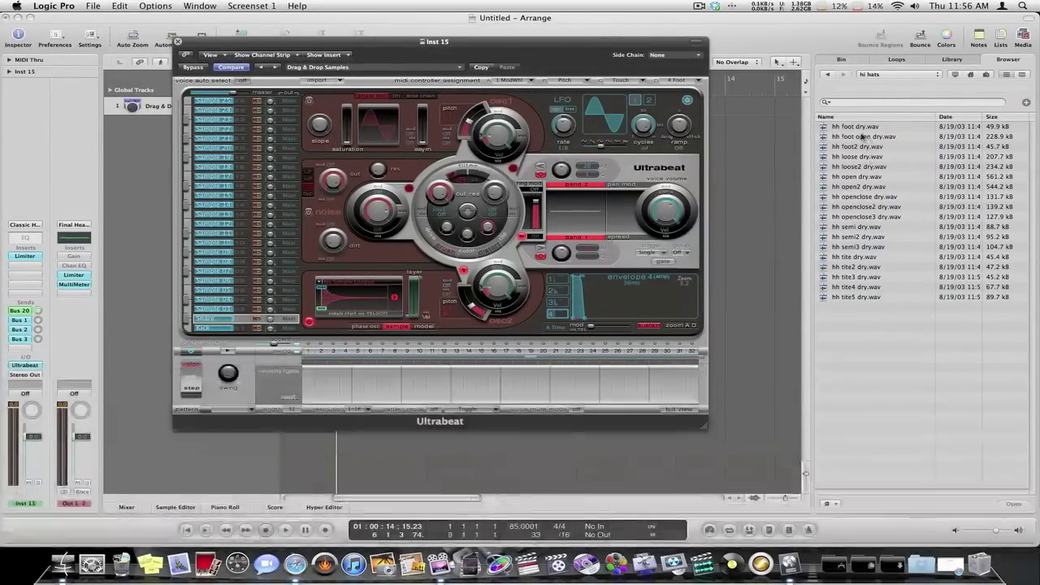
Compare hi-hat samples and load hh foot dry.wav into the third voice.
{"action": "left_click_drag", "start_coordinate": [856, 135], "coordinate": [226, 306]}
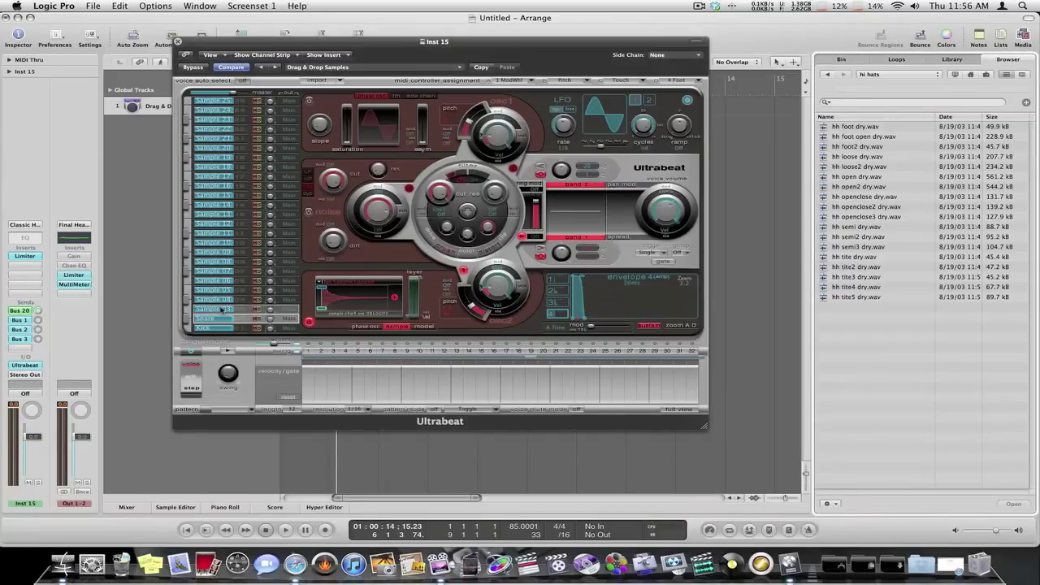
{"action": "left_click", "coordinate": [858, 127]}
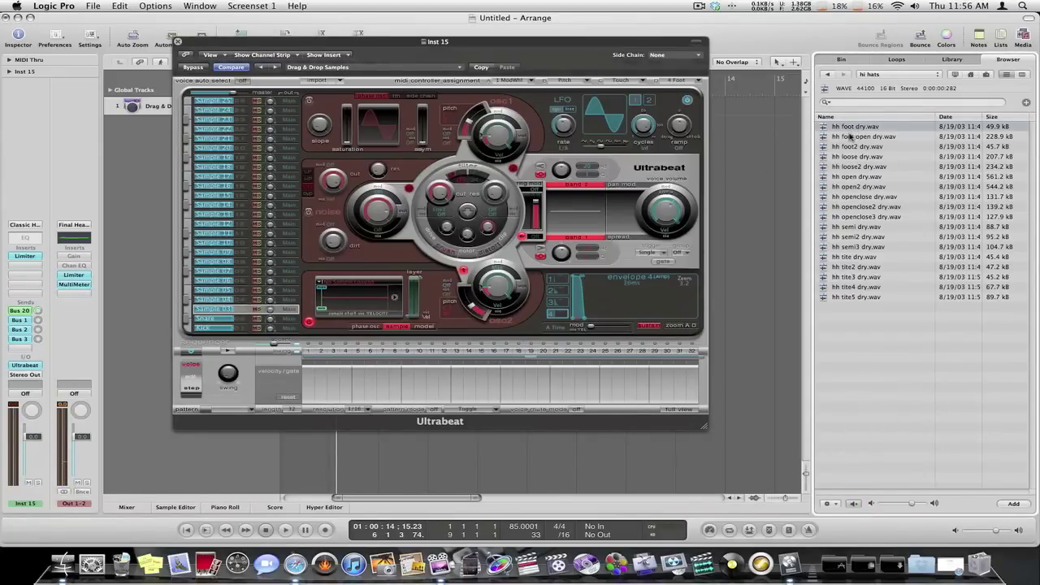
{"action": "left_click", "coordinate": [851, 137]}
{"action": "left_click_drag", "start_coordinate": [845, 128], "coordinate": [357, 299]}
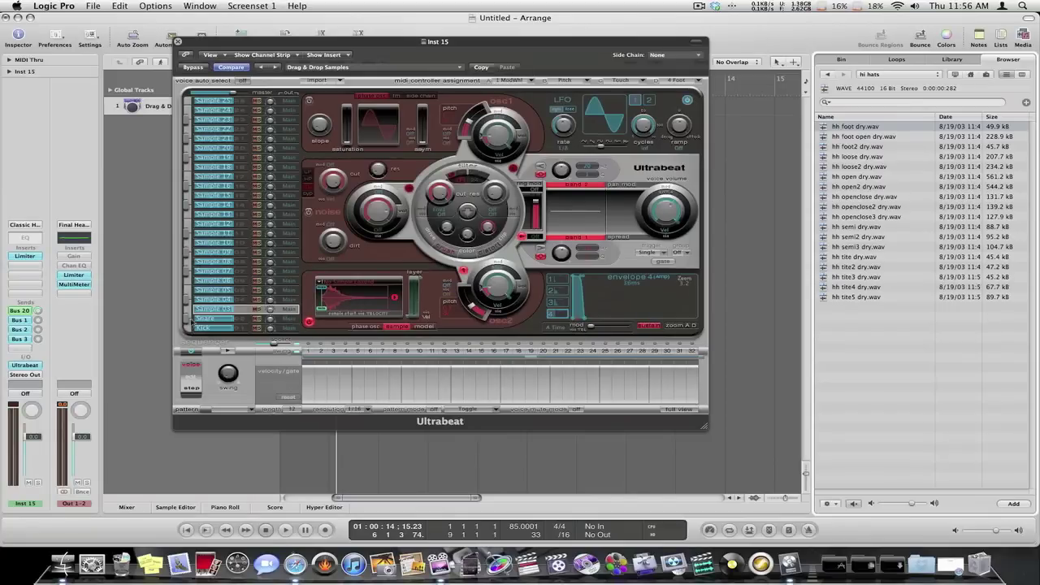
{"action": "left_click", "coordinate": [186, 309]}
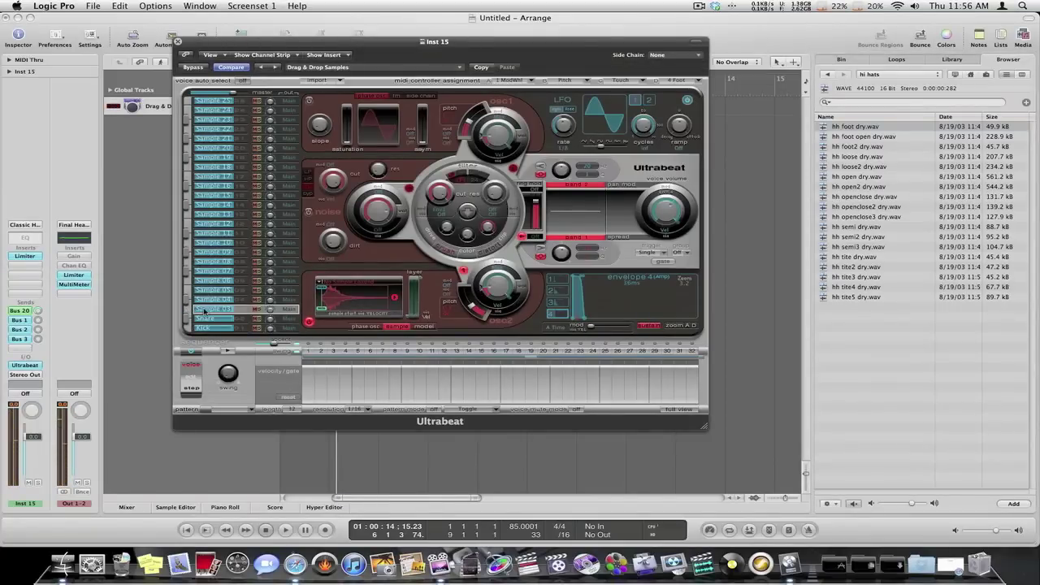
Rename the Sample 03 voice to Hihat.
{"action": "double_click", "coordinate": [205, 310]}
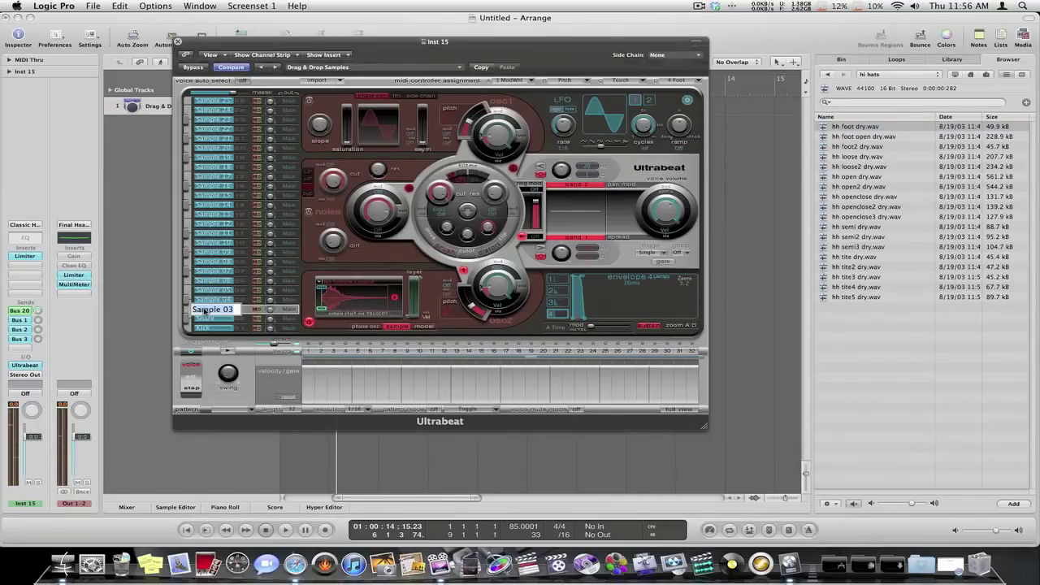
{"action": "type", "text": "Hih"}
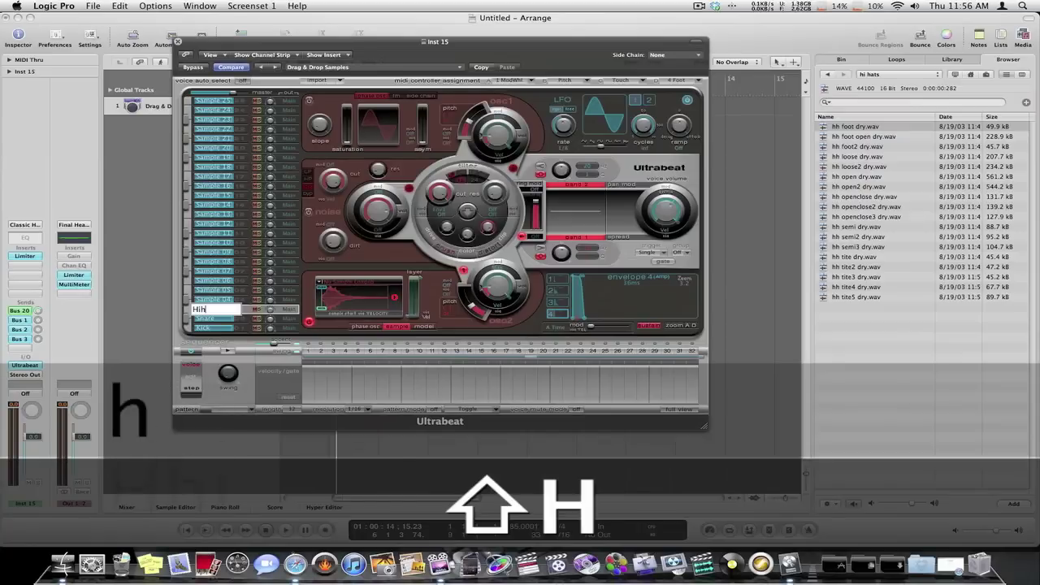
{"action": "type", "text": "at"}
{"action": "key", "text": "Return"}
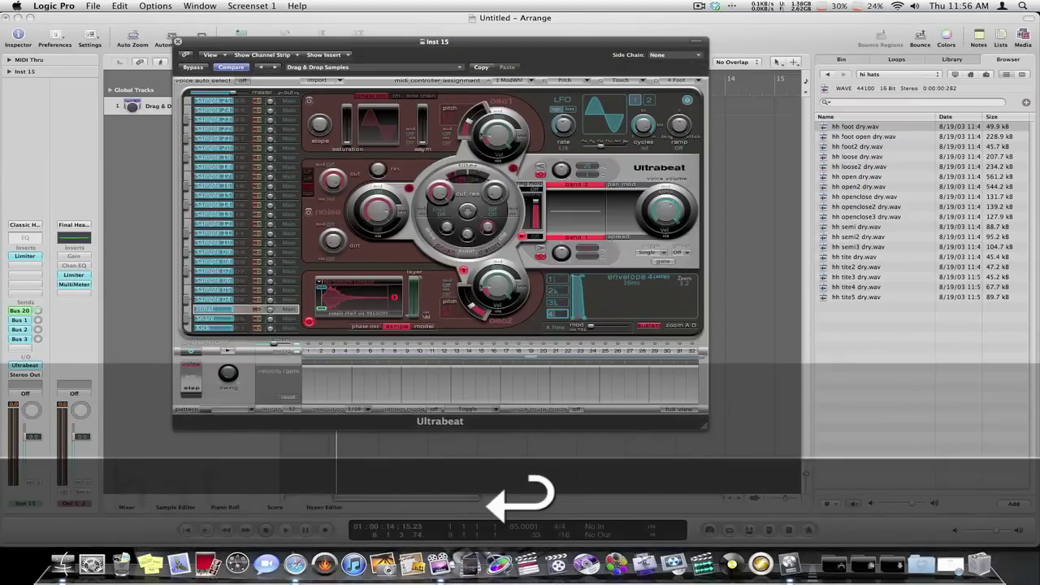
{"action": "left_click", "coordinate": [883, 77]}
Go up to Southside Ent. Drum Kit 2, open cymbals, and audition the crash and ride samples.
{"action": "left_click", "coordinate": [882, 83]}
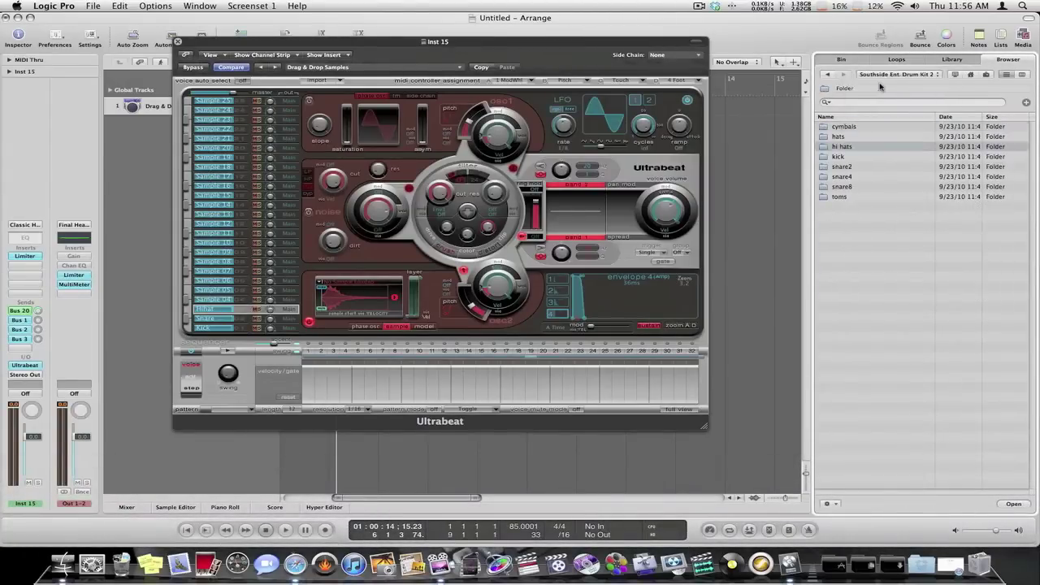
{"action": "double_click", "coordinate": [838, 127]}
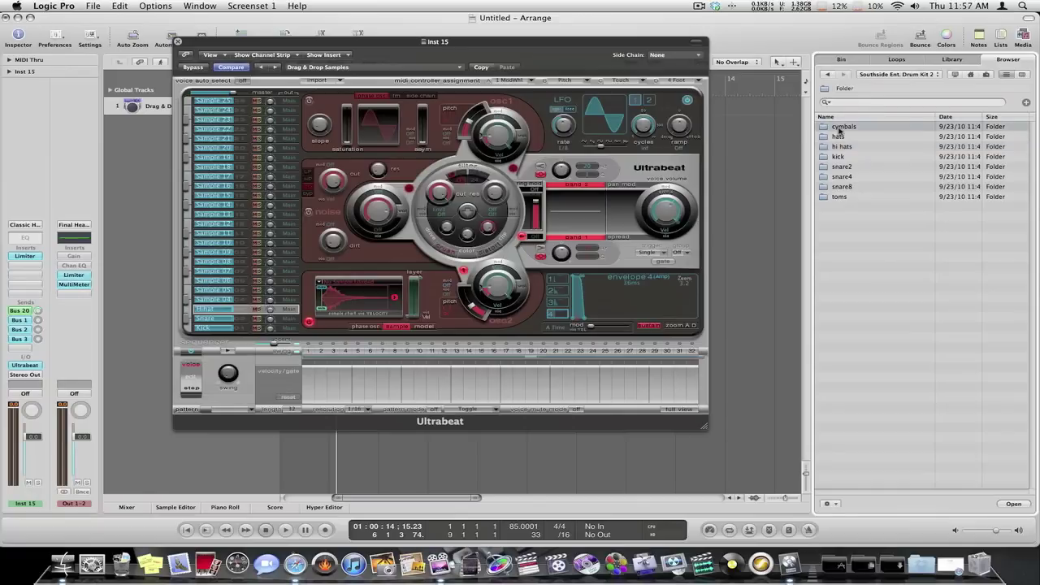
{"action": "left_click", "coordinate": [840, 166]}
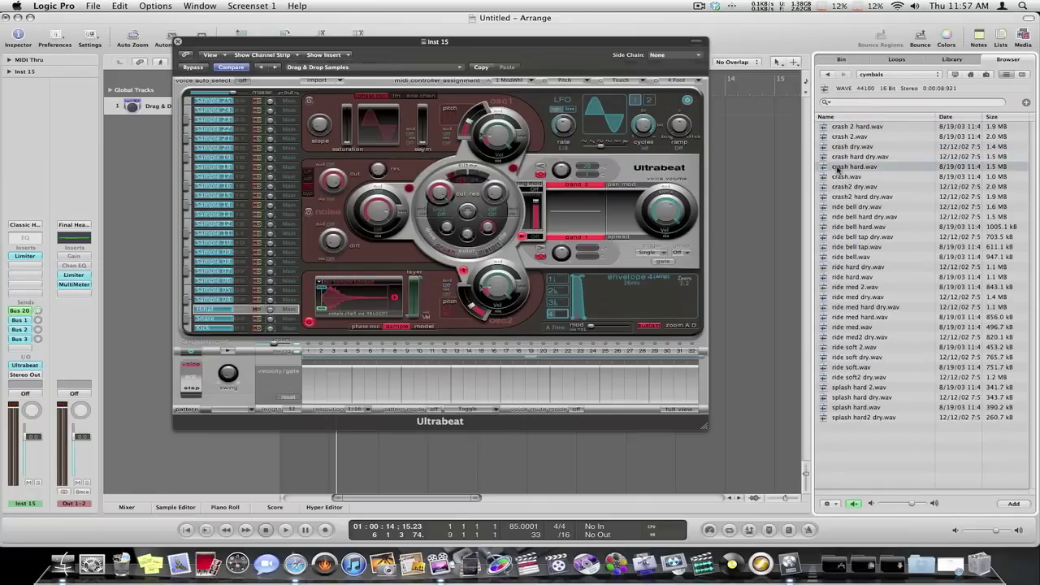
{"action": "left_click", "coordinate": [840, 186]}
{"action": "left_click", "coordinate": [842, 227]}
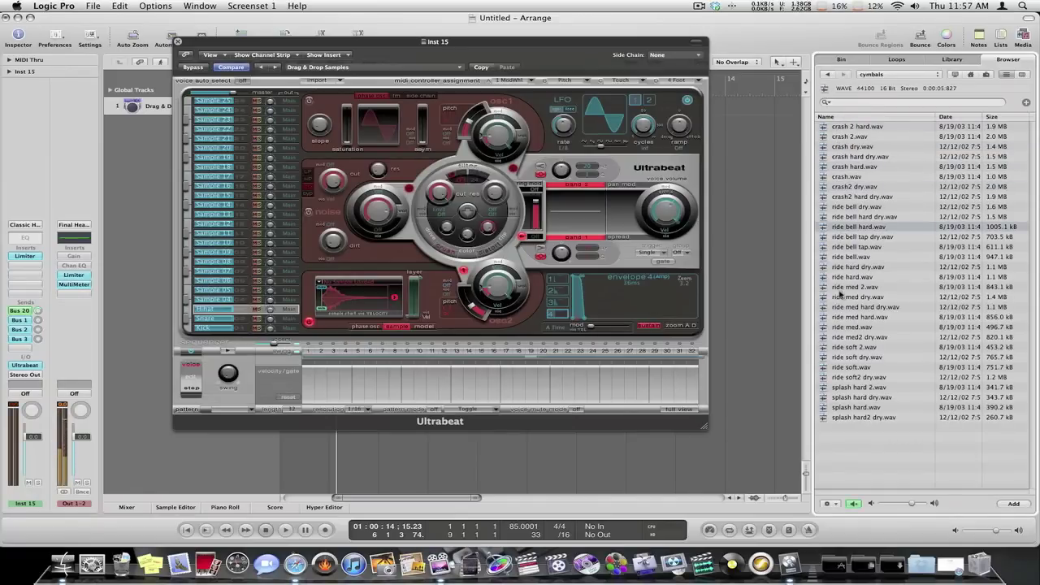
{"action": "left_click_drag", "start_coordinate": [840, 287], "coordinate": [213, 304]}
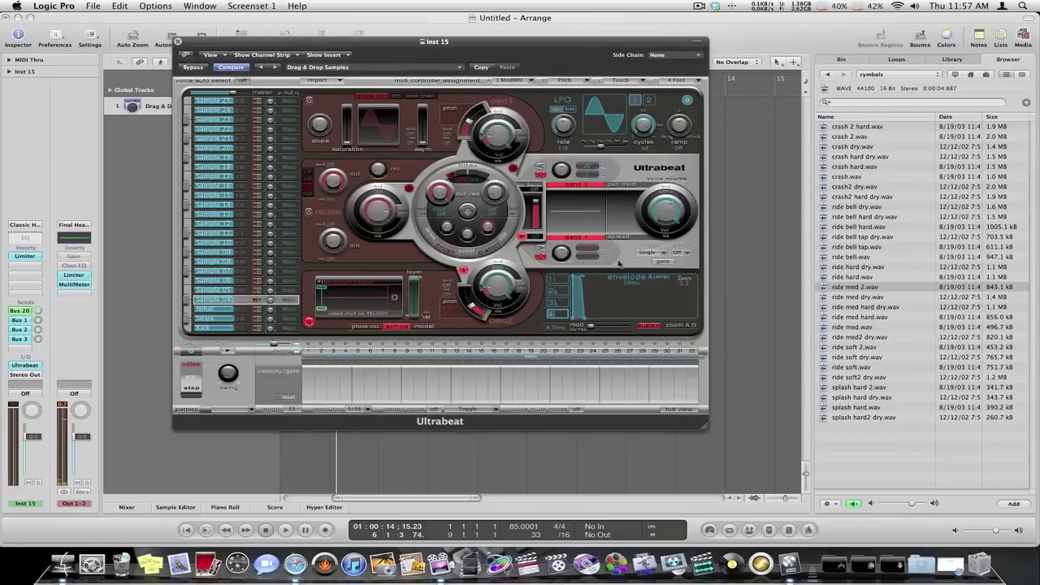
{"action": "left_click", "coordinate": [841, 336]}
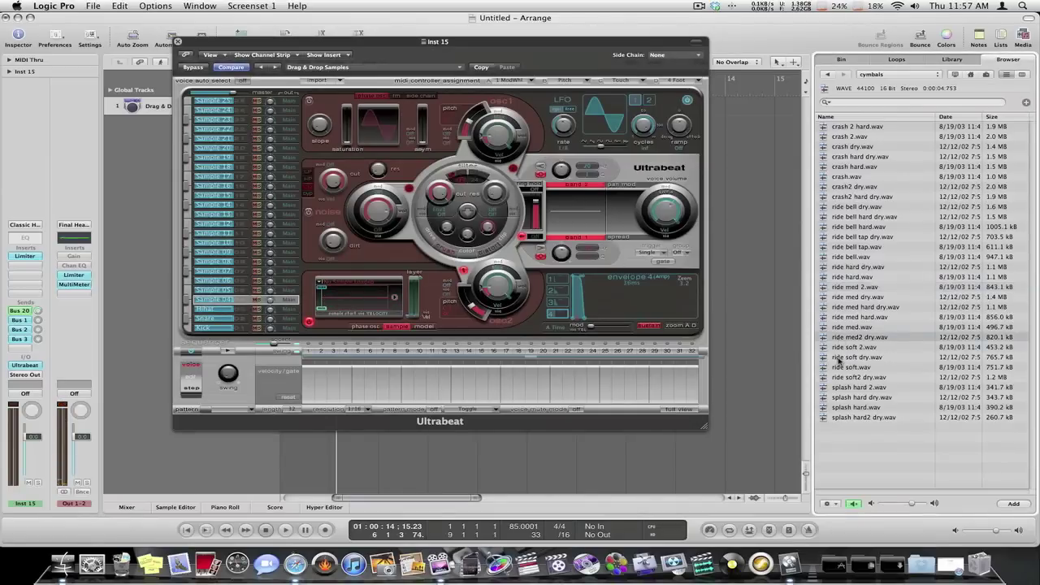
{"action": "left_click", "coordinate": [840, 358]}
Load splash hard 2.wav into the fourth voice's oscillator sample slot.
{"action": "left_click", "coordinate": [840, 387]}
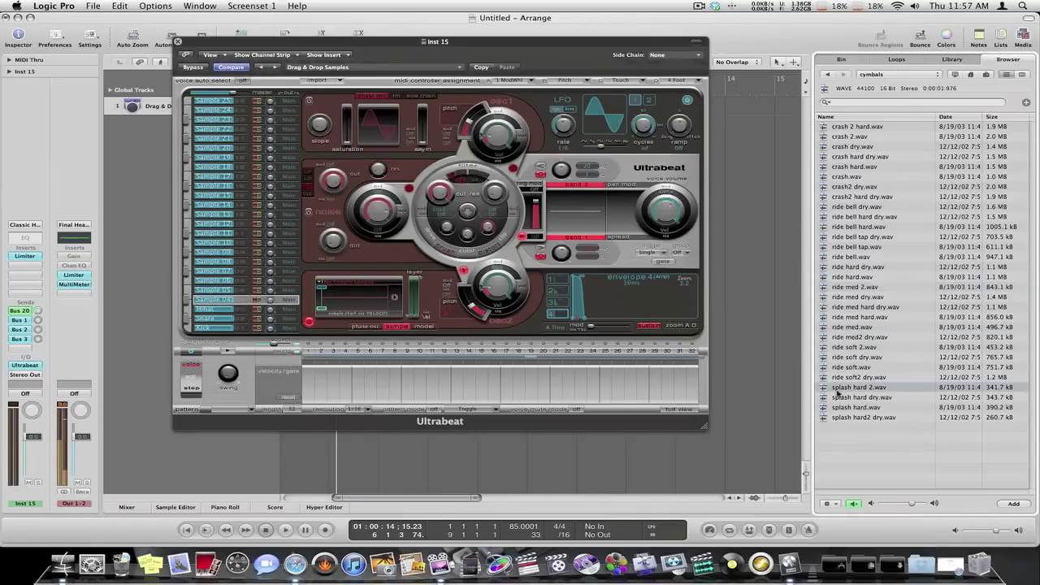
{"action": "left_click_drag", "start_coordinate": [840, 388], "coordinate": [395, 317]}
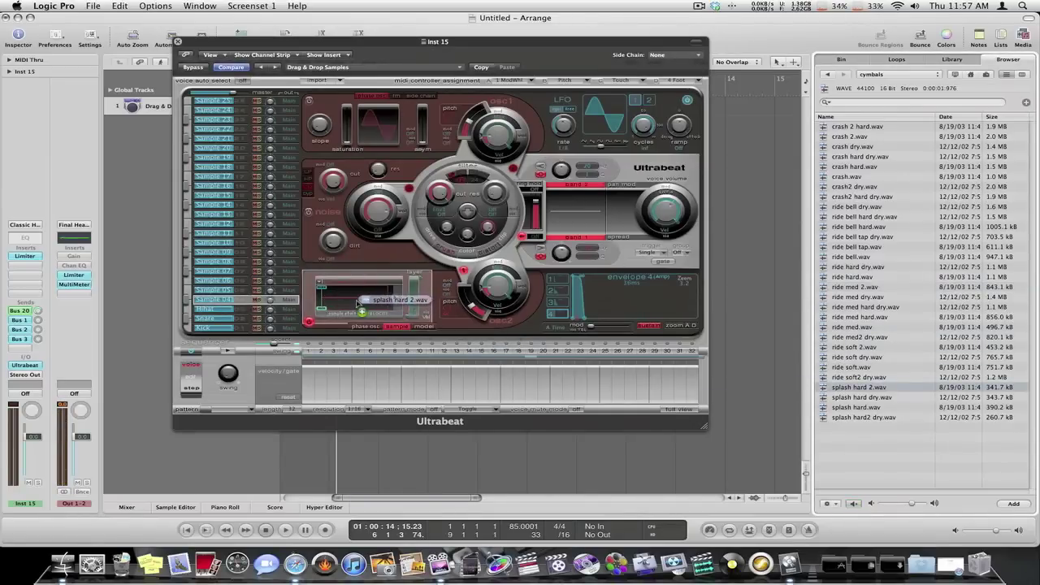
{"action": "left_click_drag", "start_coordinate": [357, 303], "coordinate": [357, 304]}
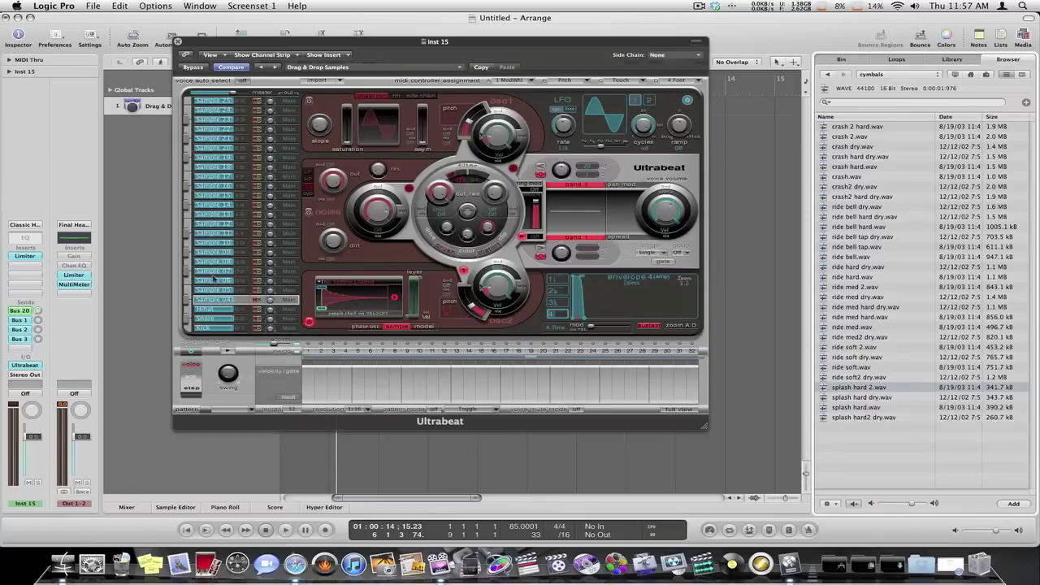
Rename the Sample 04 voice to Crash.
{"action": "double_click", "coordinate": [201, 300]}
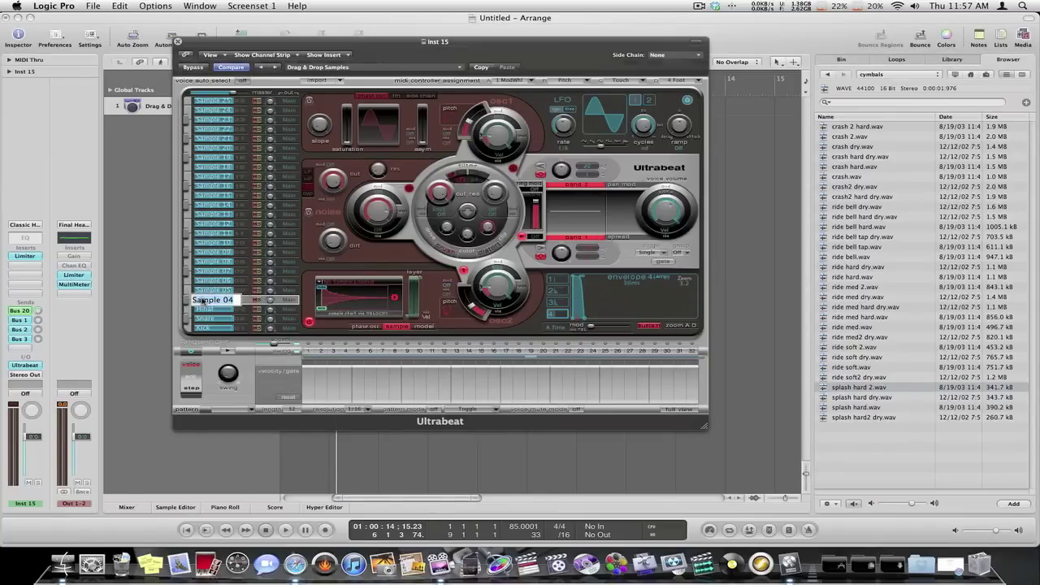
{"action": "type", "text": "/c"}
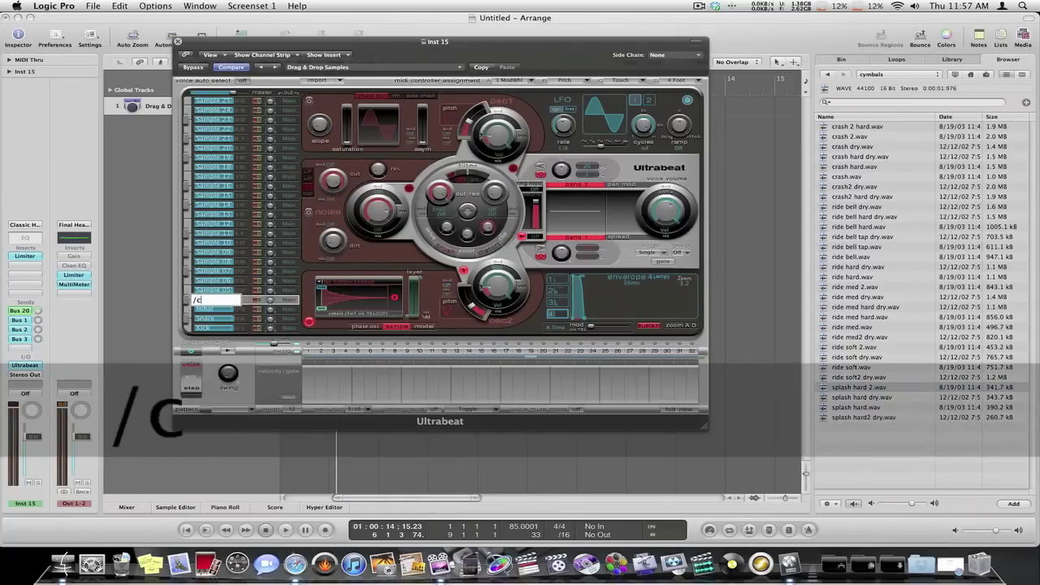
{"action": "key", "text": "BackSpace"}
{"action": "key", "text": "BackSpace"}
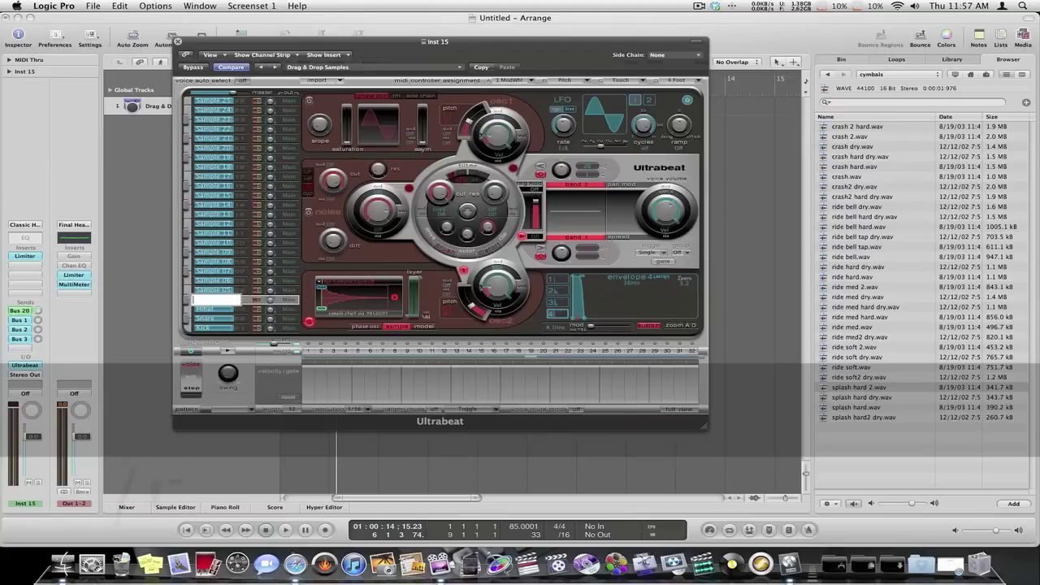
{"action": "type", "text": "Crash"}
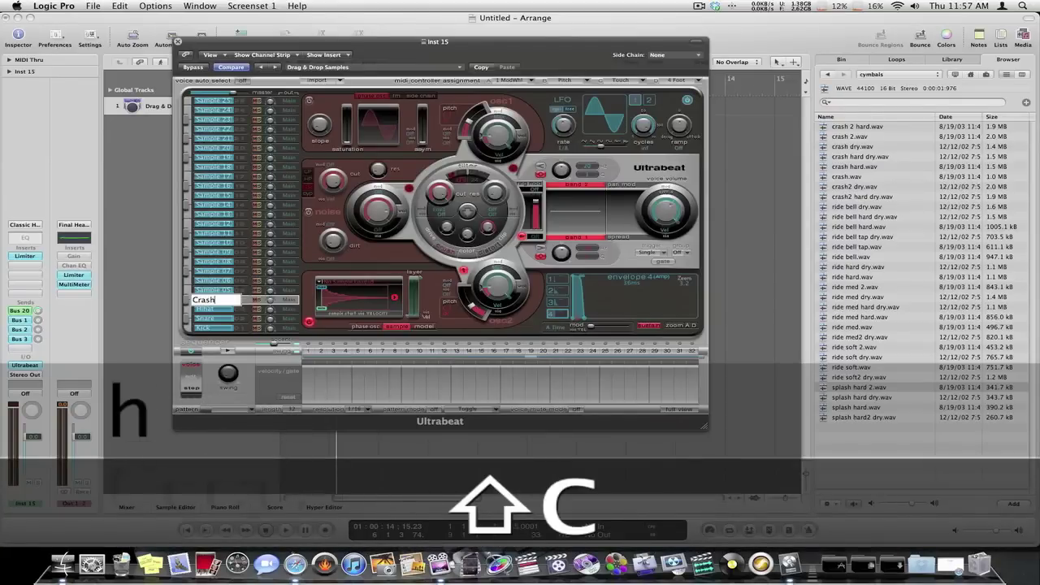
{"action": "key", "text": "Return"}
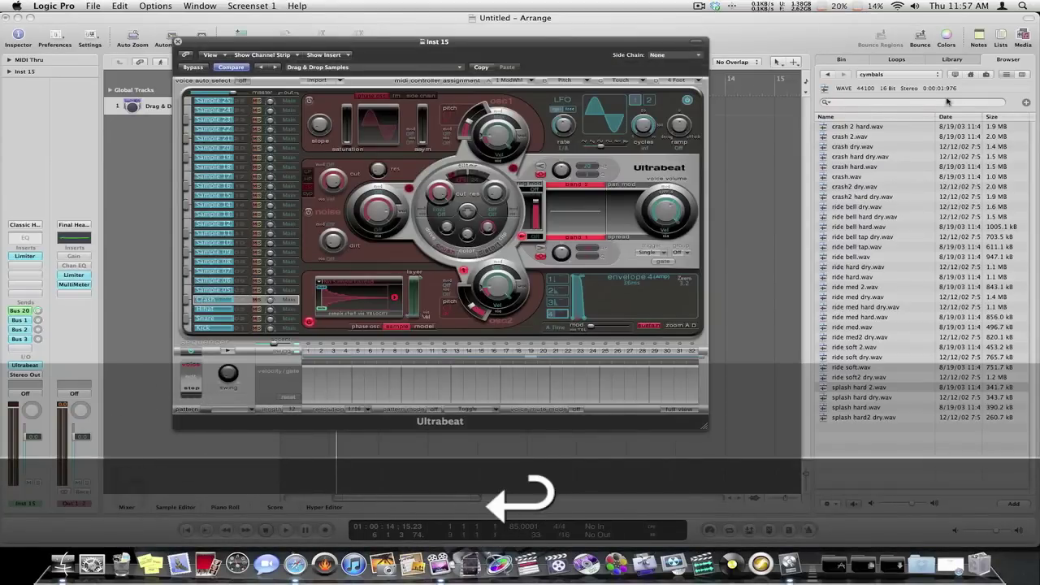
Open the toms folder and select the empty Sample 05 voice.
{"action": "left_click", "coordinate": [893, 74]}
{"action": "left_click", "coordinate": [912, 83]}
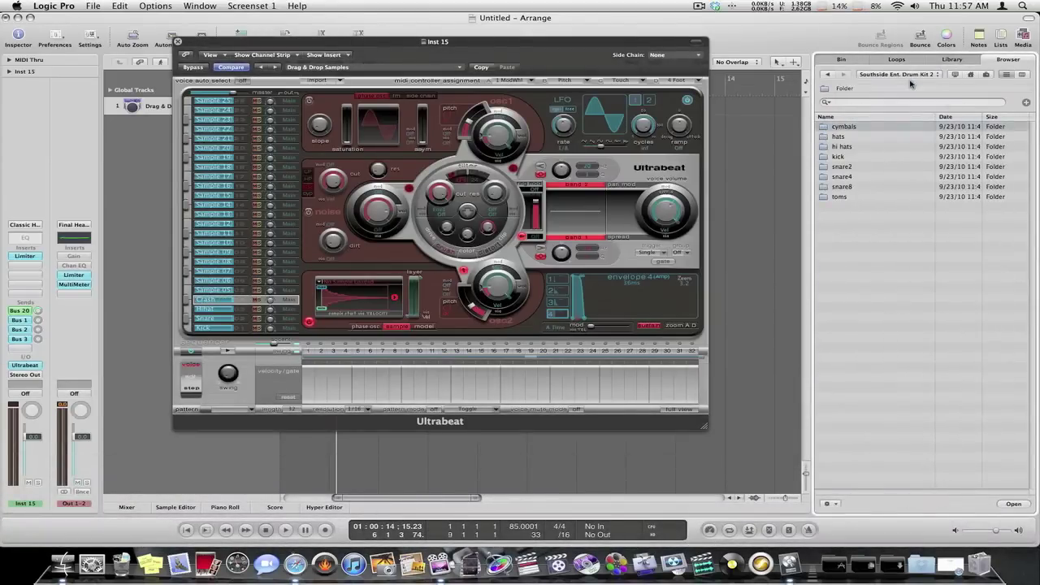
{"action": "double_click", "coordinate": [824, 200]}
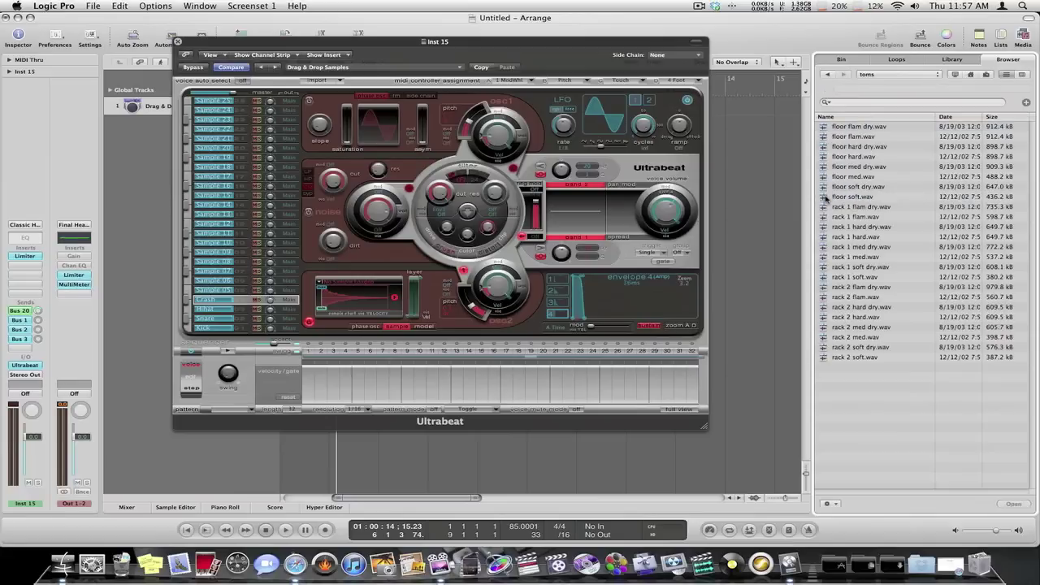
{"action": "left_click", "coordinate": [214, 290]}
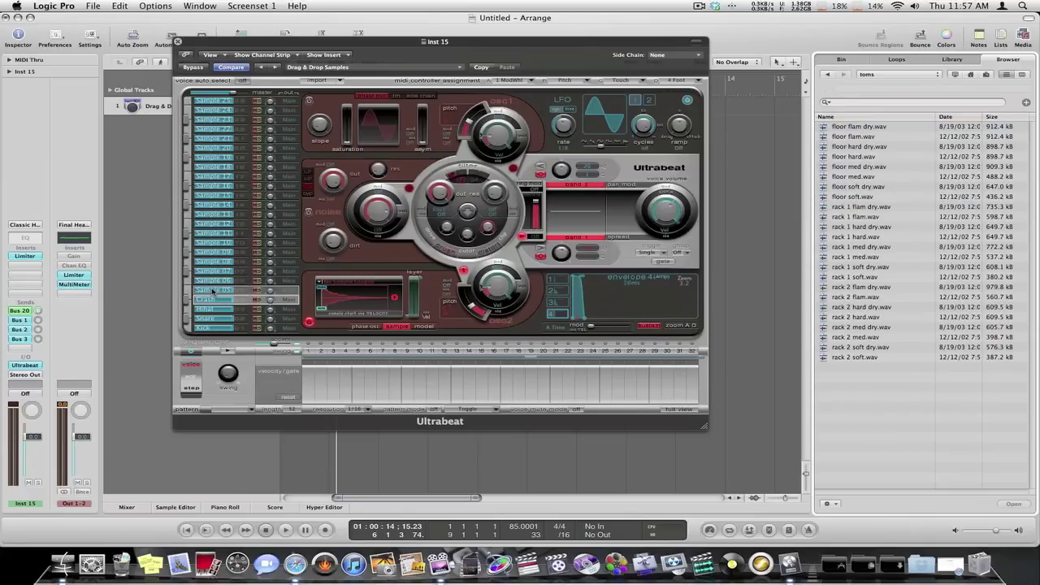
Audition the floor tom samples and load floor hard dry.wav into Sample 05.
{"action": "left_click", "coordinate": [863, 127]}
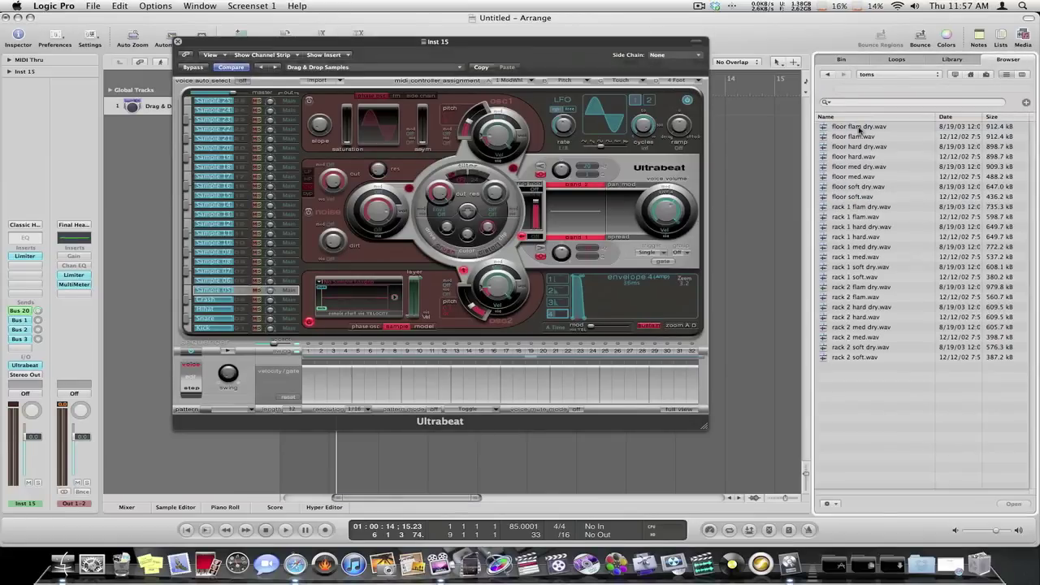
{"action": "left_click", "coordinate": [854, 136]}
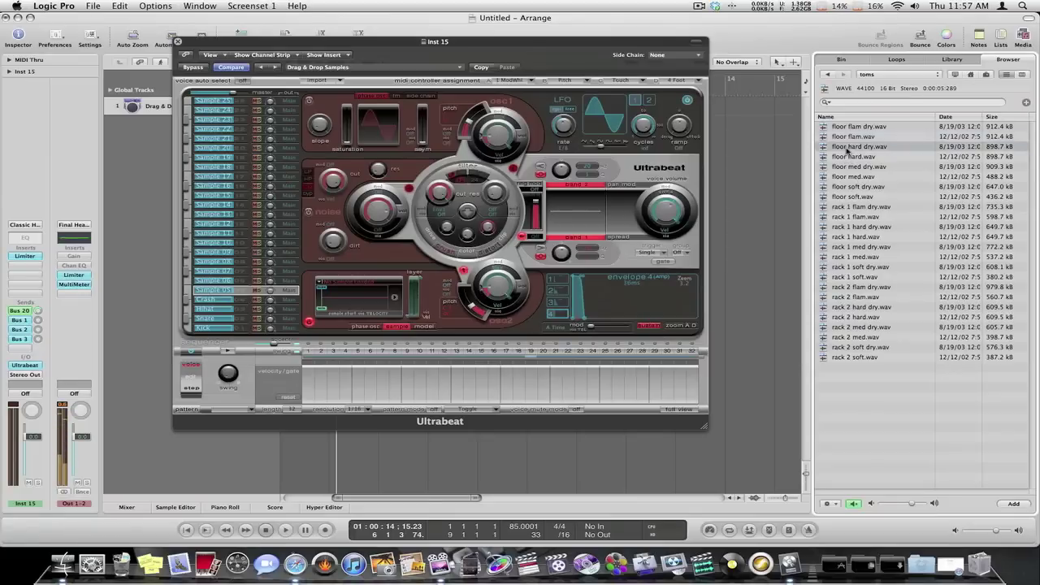
{"action": "left_click", "coordinate": [848, 148]}
{"action": "left_click", "coordinate": [843, 157]}
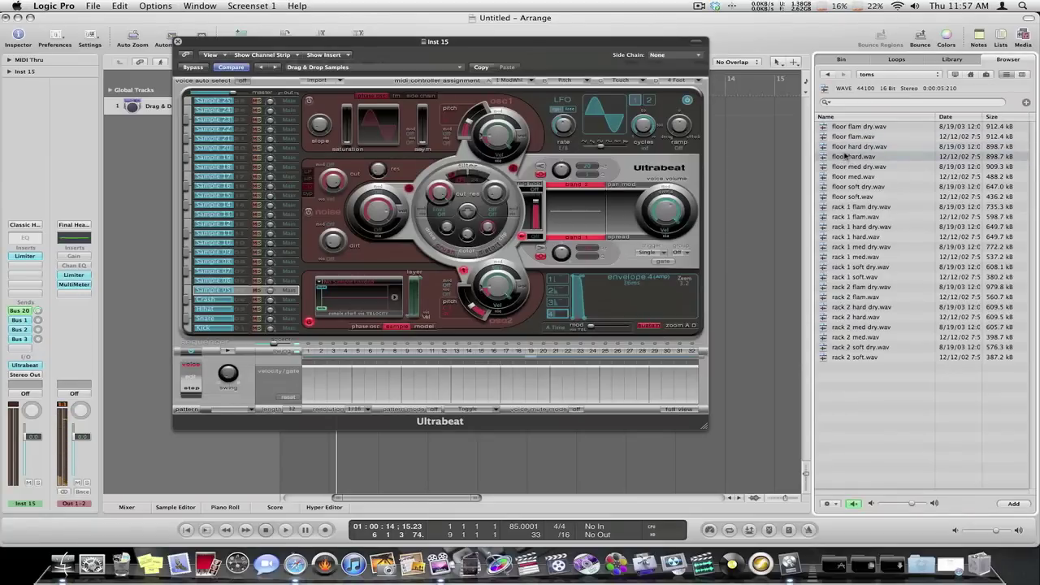
{"action": "left_click", "coordinate": [845, 147]}
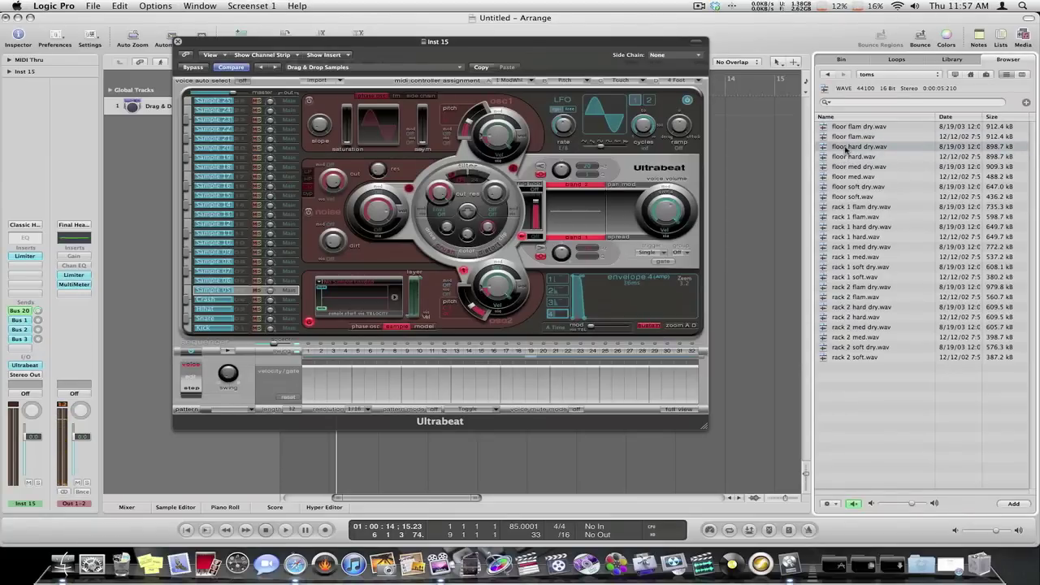
{"action": "left_click_drag", "start_coordinate": [811, 158], "coordinate": [345, 307]}
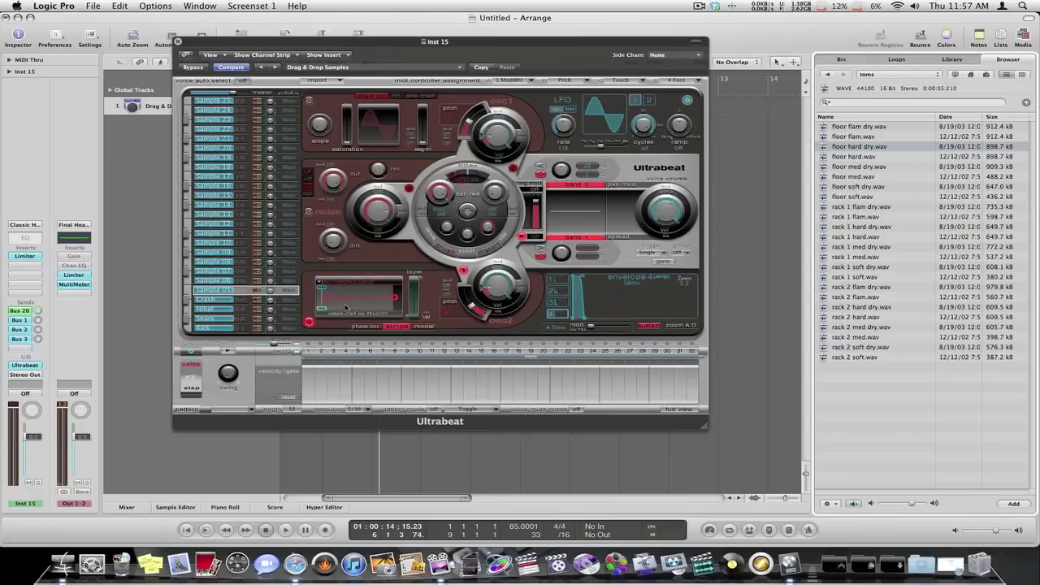
Rename the Sample 05 voice to Tom.
{"action": "double_click", "coordinate": [216, 290]}
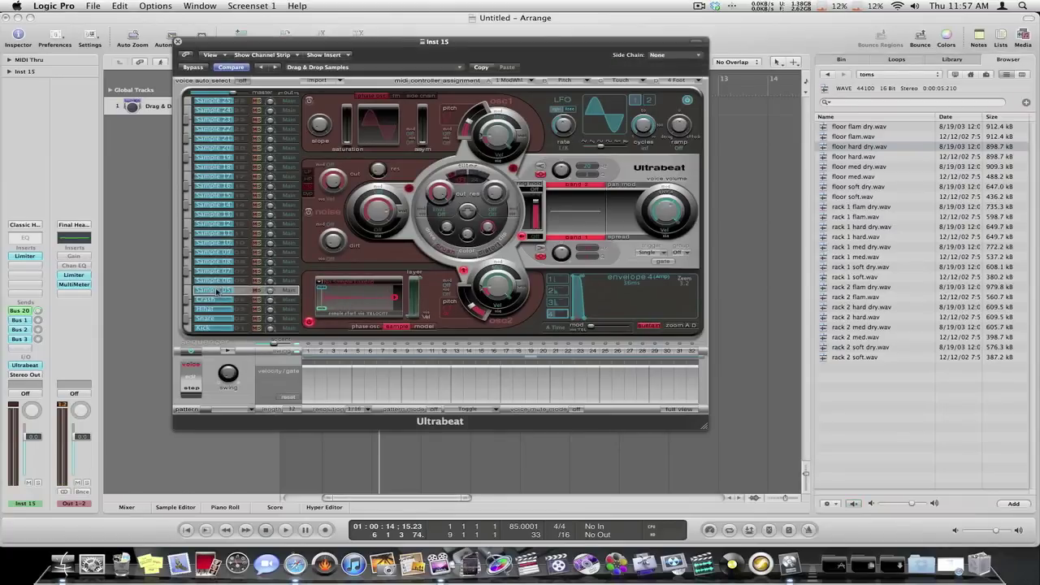
{"action": "type", "text": "Tom"}
{"action": "key", "text": "Return"}
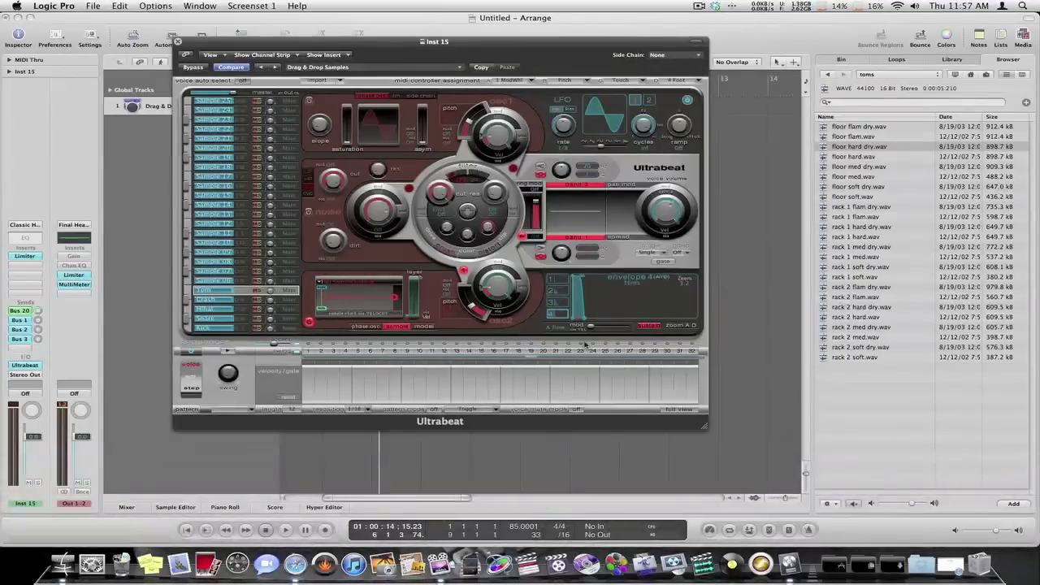
Show the full step grid and enter kick hits on the Kick row.
{"action": "left_click", "coordinate": [671, 410]}
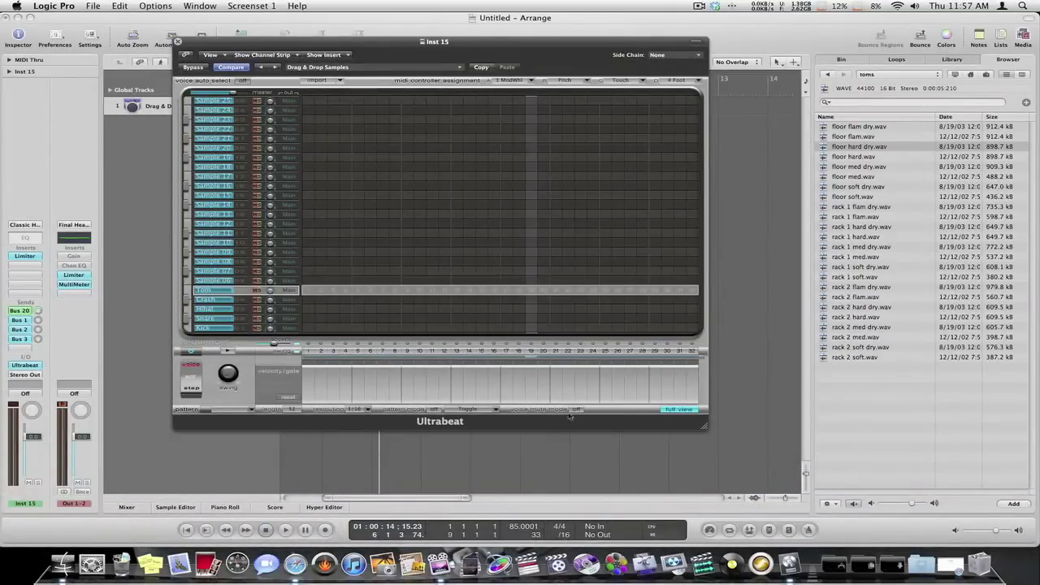
{"action": "left_click", "coordinate": [204, 328]}
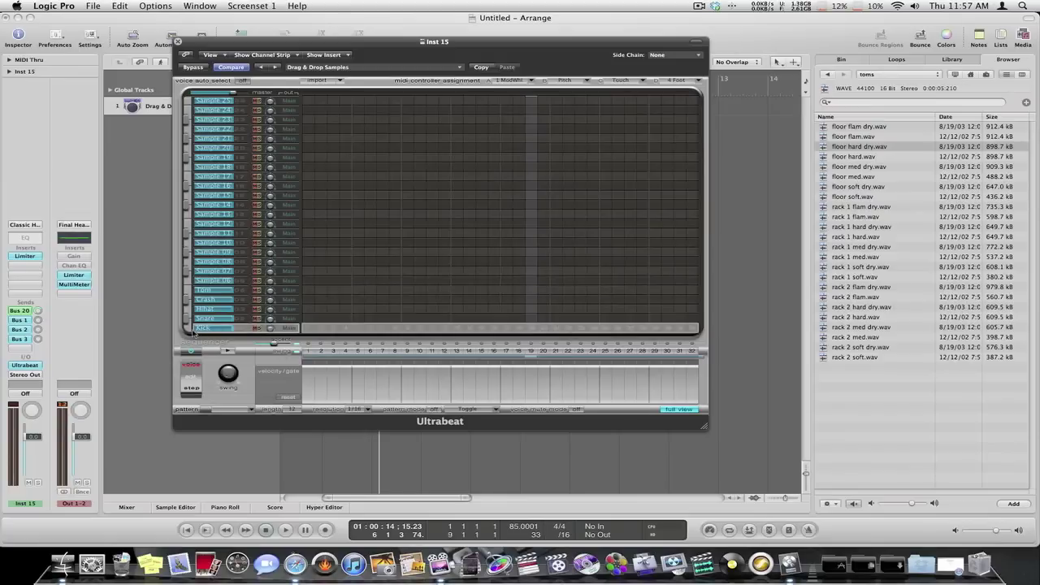
{"action": "left_click", "coordinate": [309, 328]}
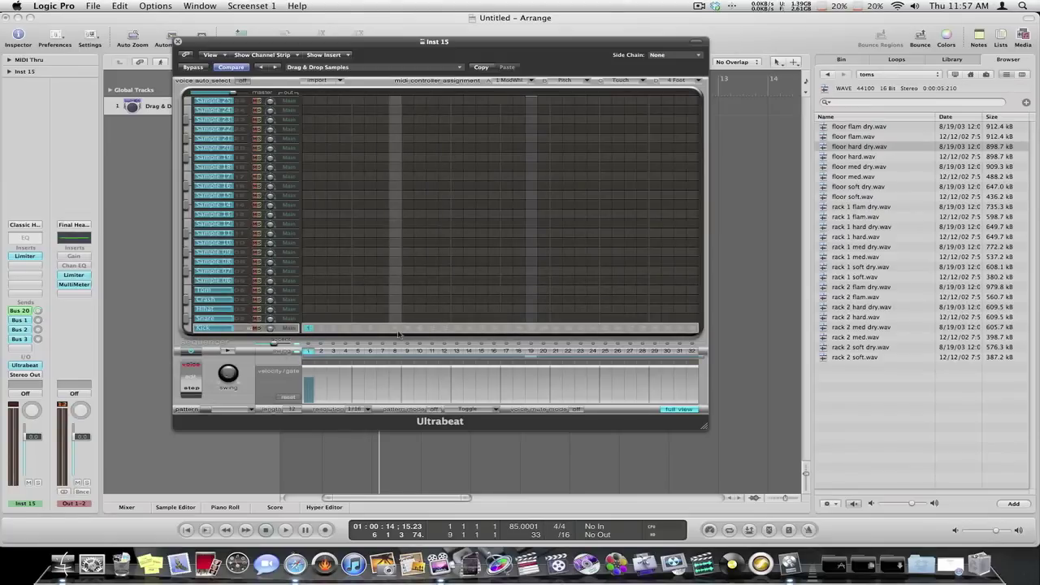
{"action": "left_click", "coordinate": [407, 328]}
{"action": "left_click", "coordinate": [532, 328]}
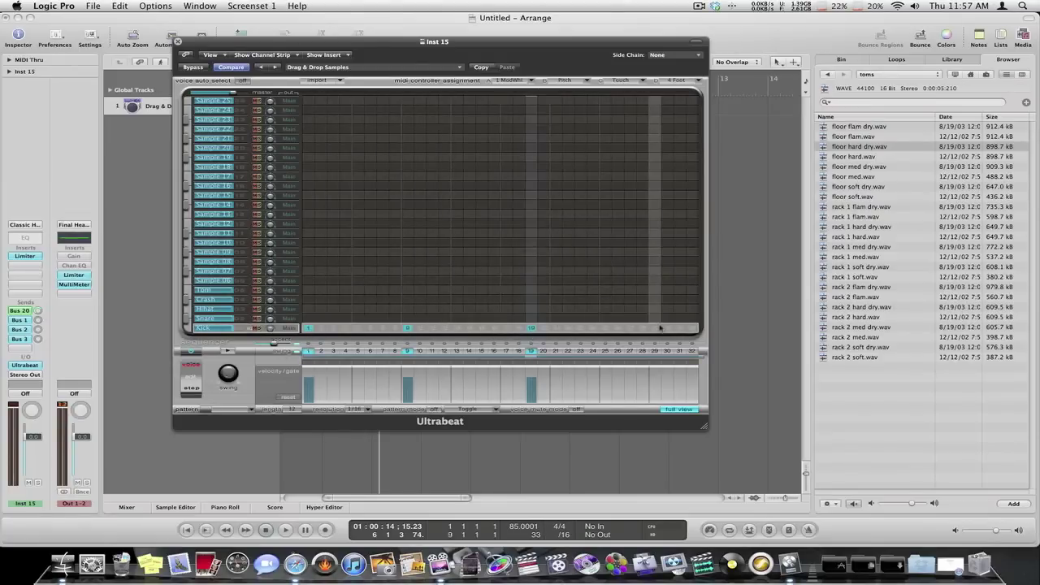
{"action": "left_click", "coordinate": [655, 329]}
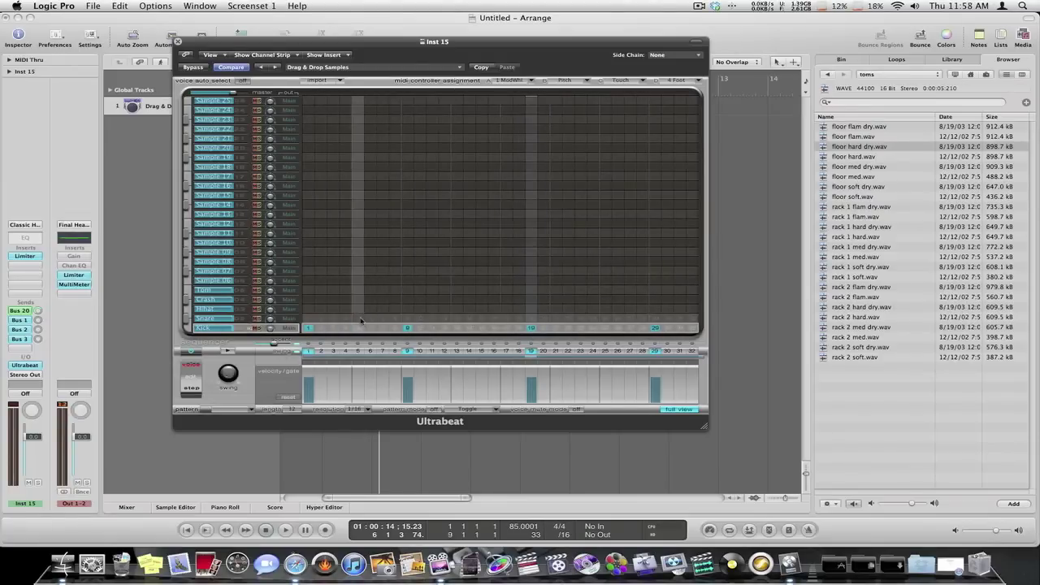
Add snare hits on 5, 13, 21, correct kicks to 1, 9, 17, 25, and start playback.
{"action": "left_click", "coordinate": [357, 318]}
{"action": "left_click", "coordinate": [457, 319]}
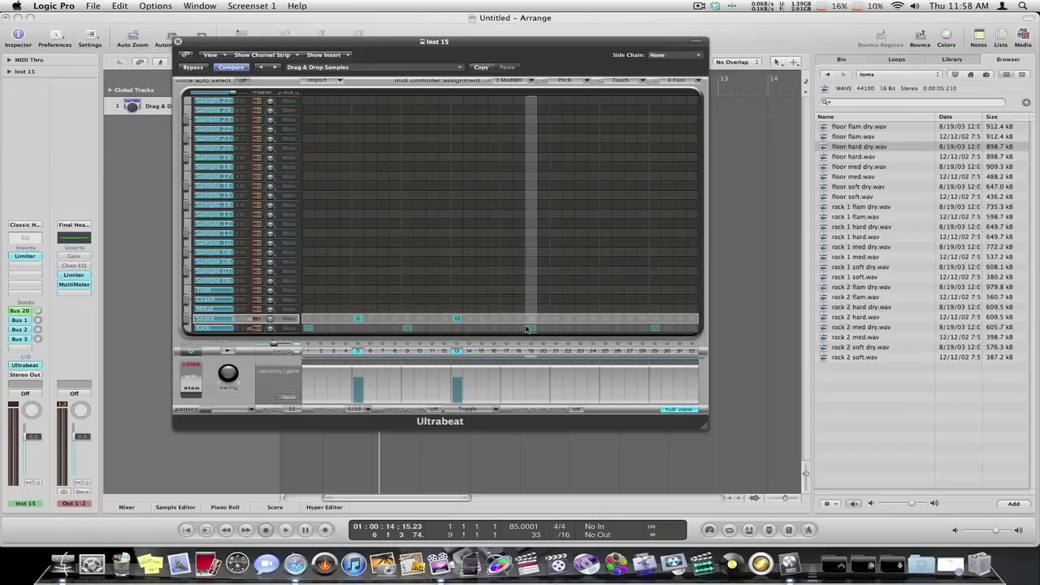
{"action": "left_click", "coordinate": [529, 329]}
{"action": "left_click", "coordinate": [506, 327]}
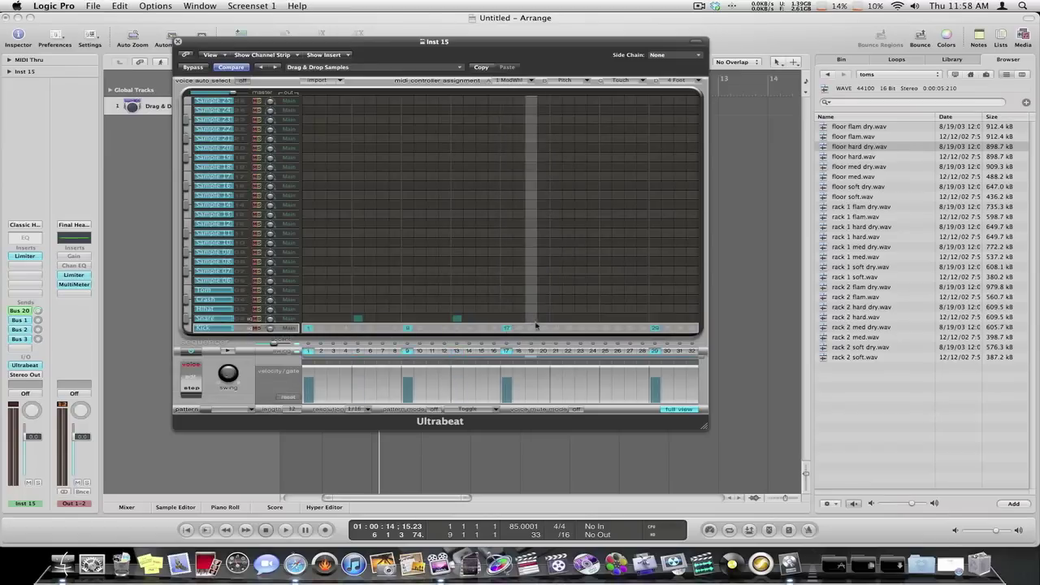
{"action": "left_click", "coordinate": [554, 318]}
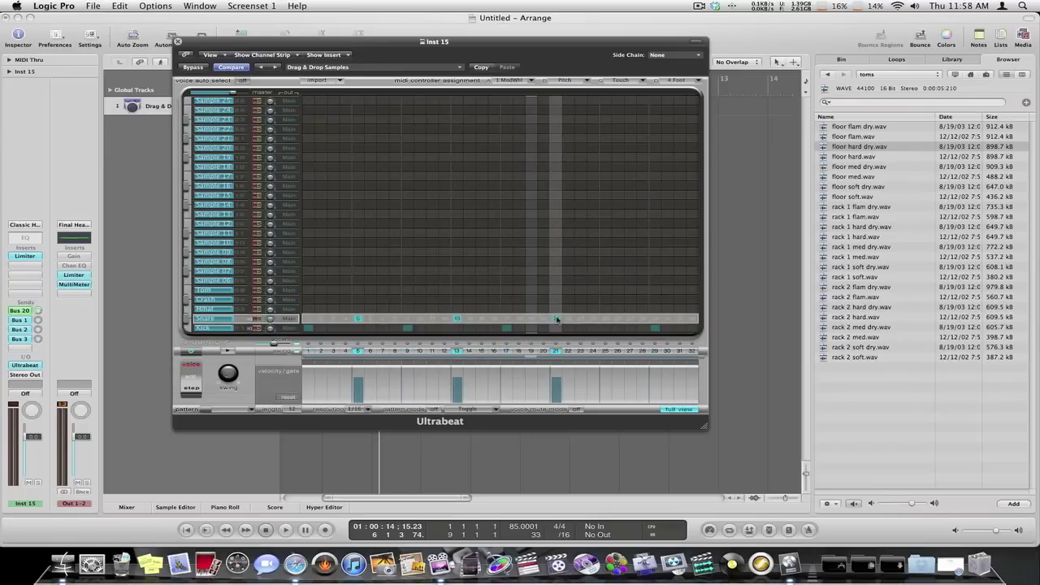
{"action": "left_click", "coordinate": [605, 327]}
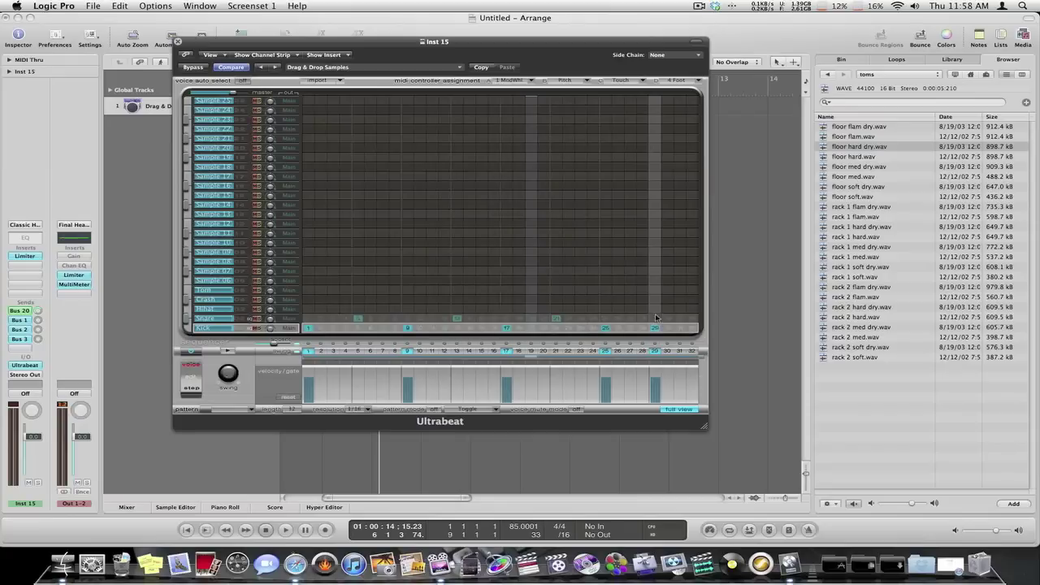
{"action": "left_click", "coordinate": [655, 318]}
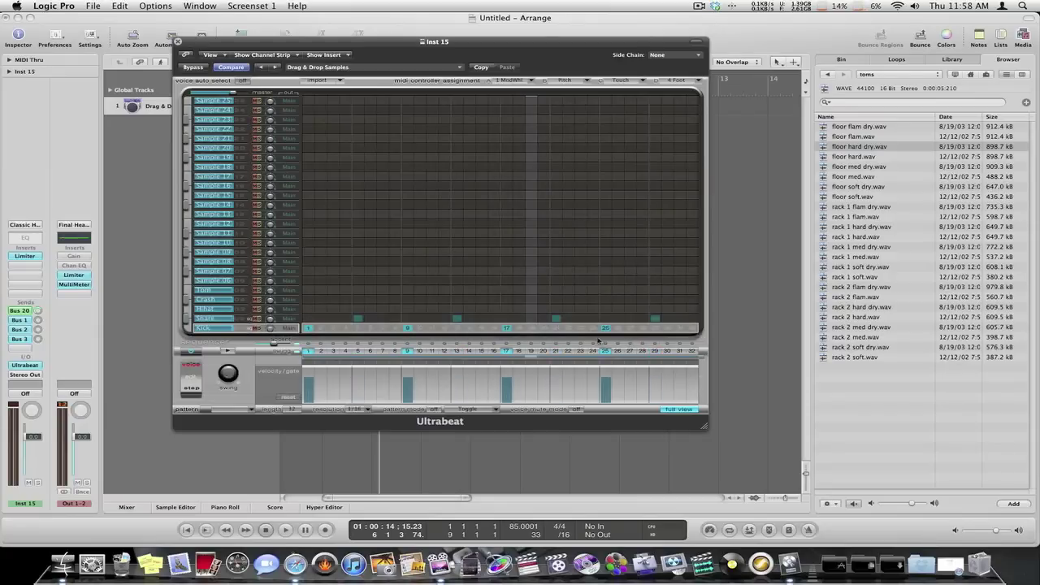
{"action": "left_click", "coordinate": [228, 351]}
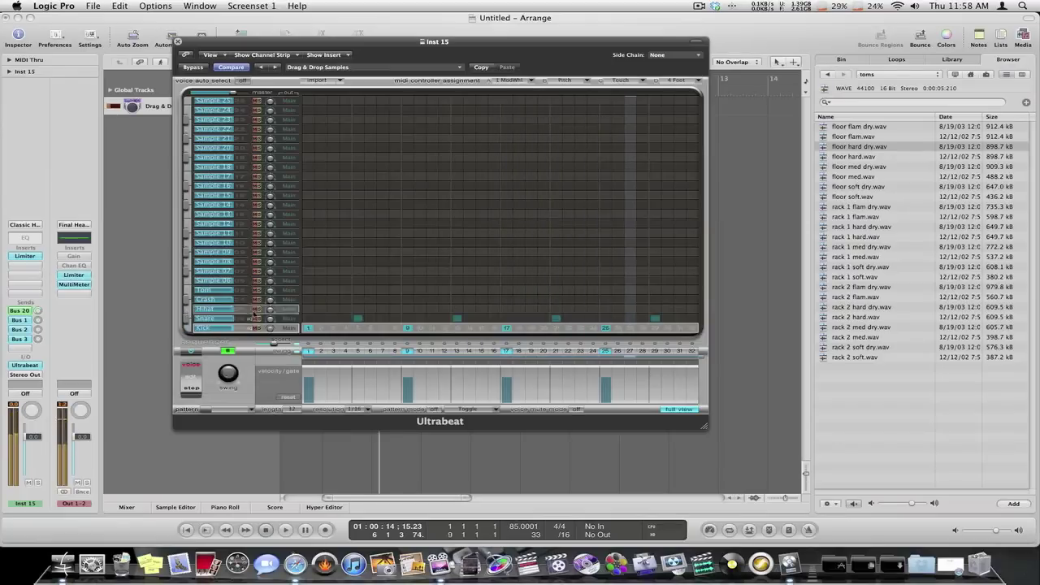
{"action": "left_click", "coordinate": [308, 308]}
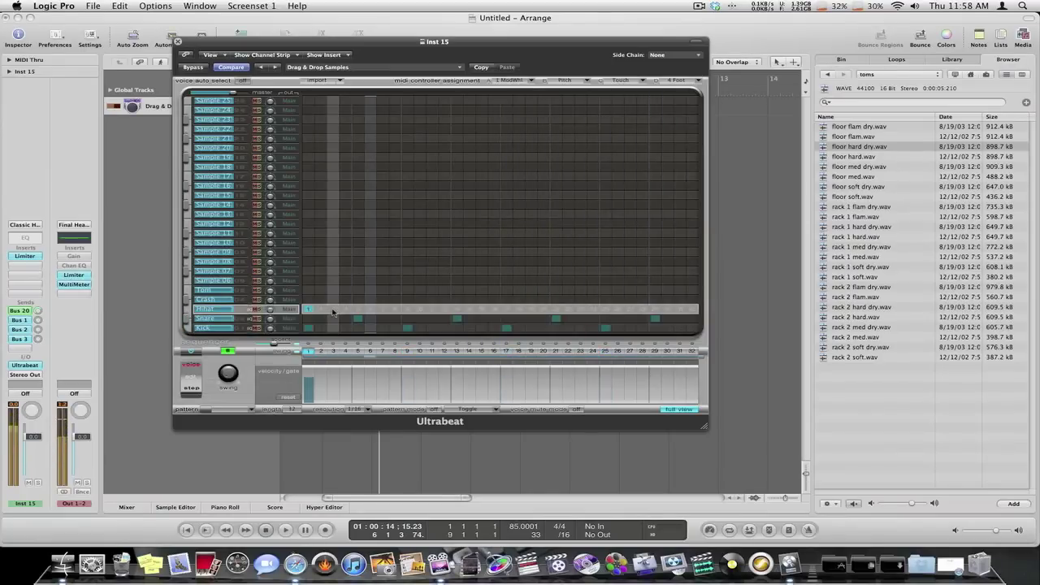
Add hi-hat hits on the odd steps 3 through 19.
{"action": "left_click", "coordinate": [333, 308]}
{"action": "left_click", "coordinate": [369, 308]}
{"action": "left_click", "coordinate": [358, 308]}
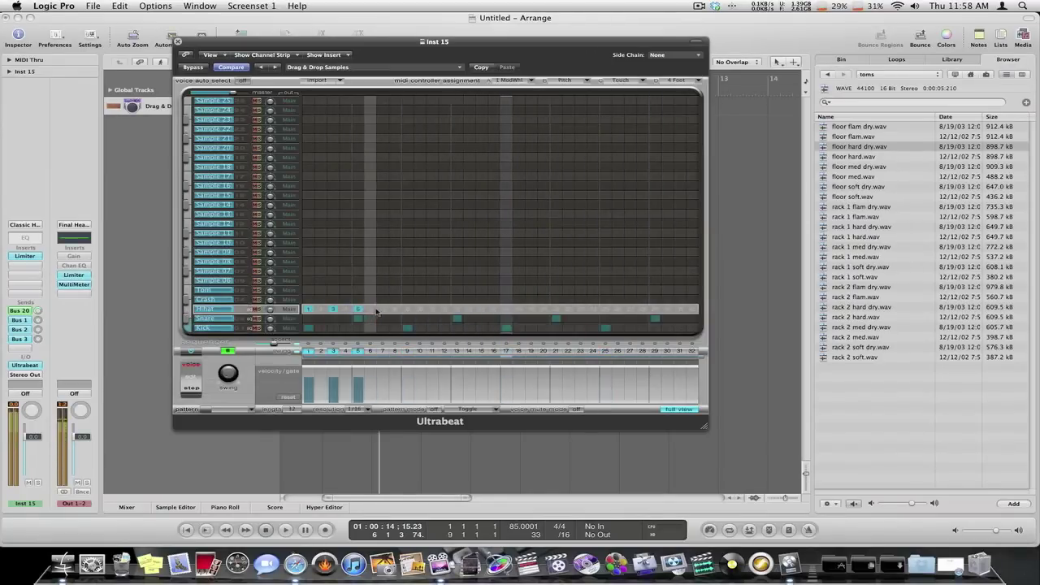
{"action": "left_click", "coordinate": [407, 309]}
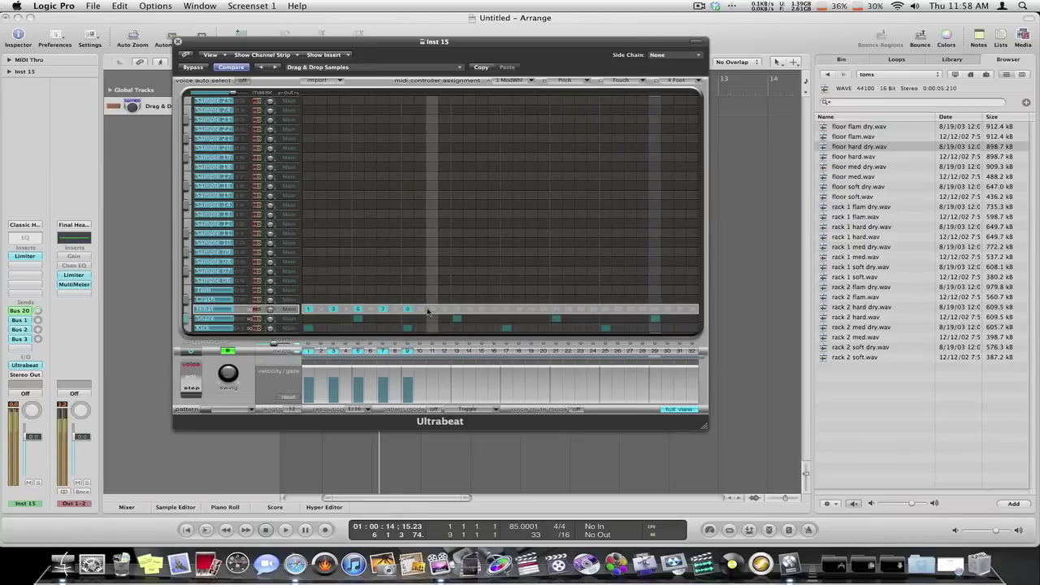
{"action": "left_click", "coordinate": [457, 308]}
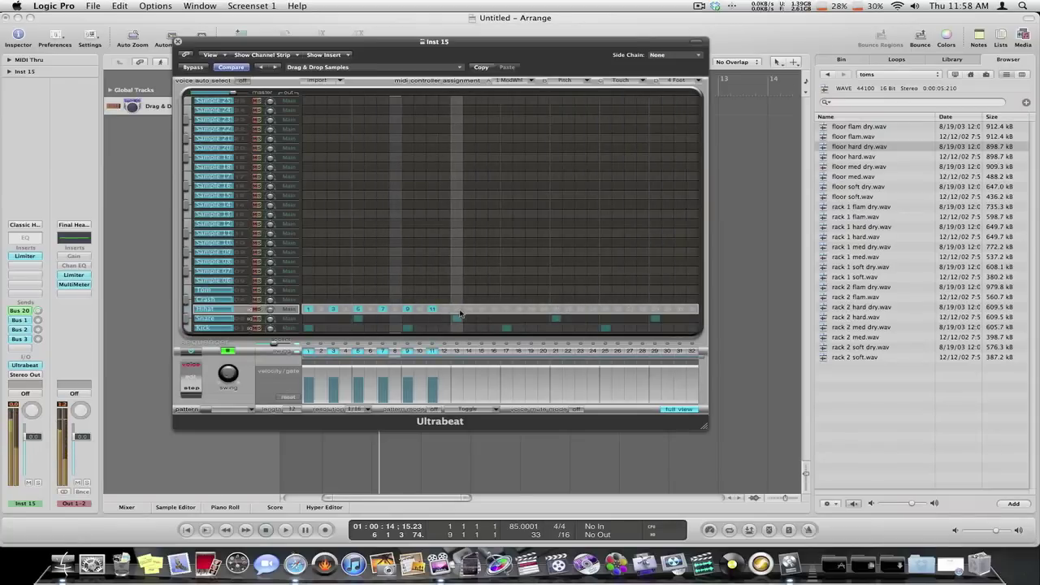
{"action": "left_click", "coordinate": [482, 308]}
{"action": "left_click", "coordinate": [506, 309]}
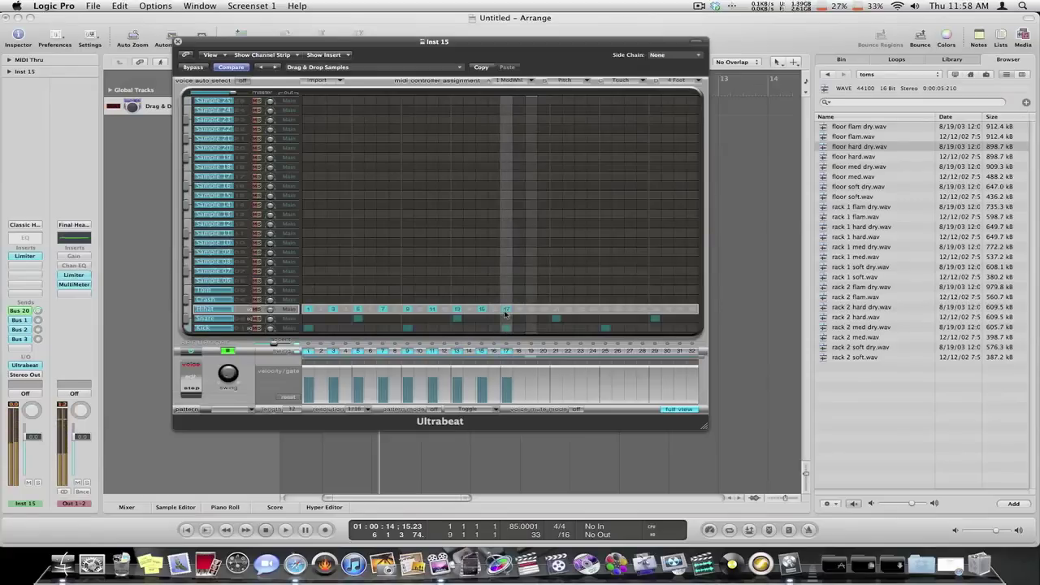
Add hi-hat hits on steps 21–31, then Tom hits on steps 1 and 2.
{"action": "left_click", "coordinate": [555, 309]}
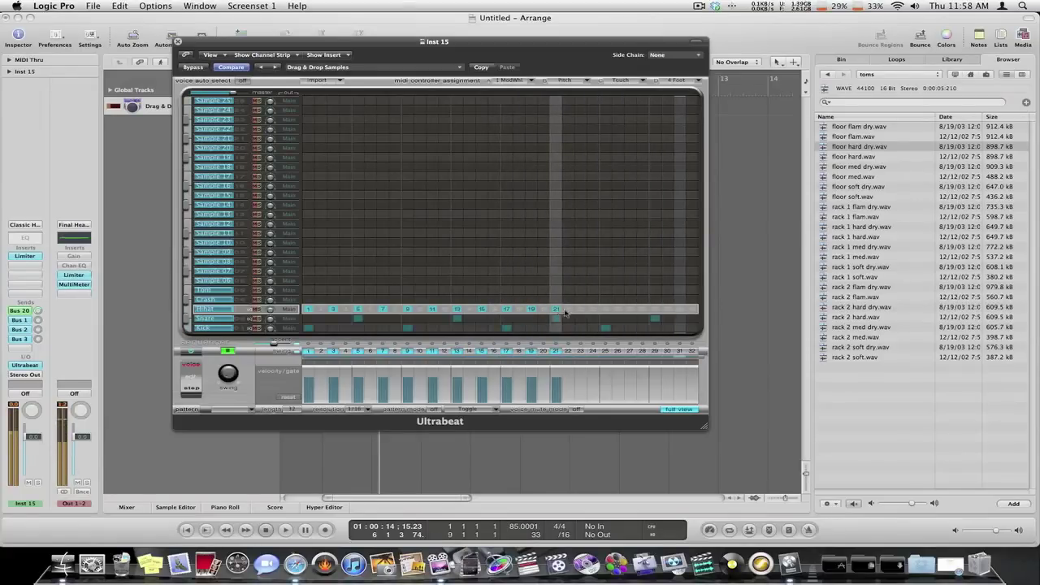
{"action": "left_click", "coordinate": [580, 309]}
{"action": "left_click", "coordinate": [605, 308]}
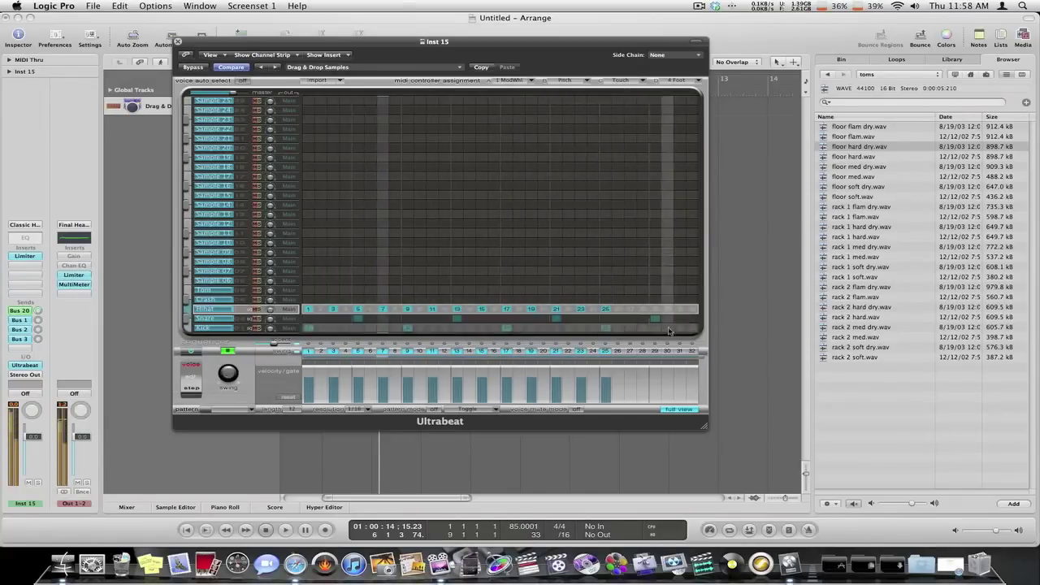
{"action": "left_click", "coordinate": [630, 309]}
{"action": "left_click", "coordinate": [655, 309]}
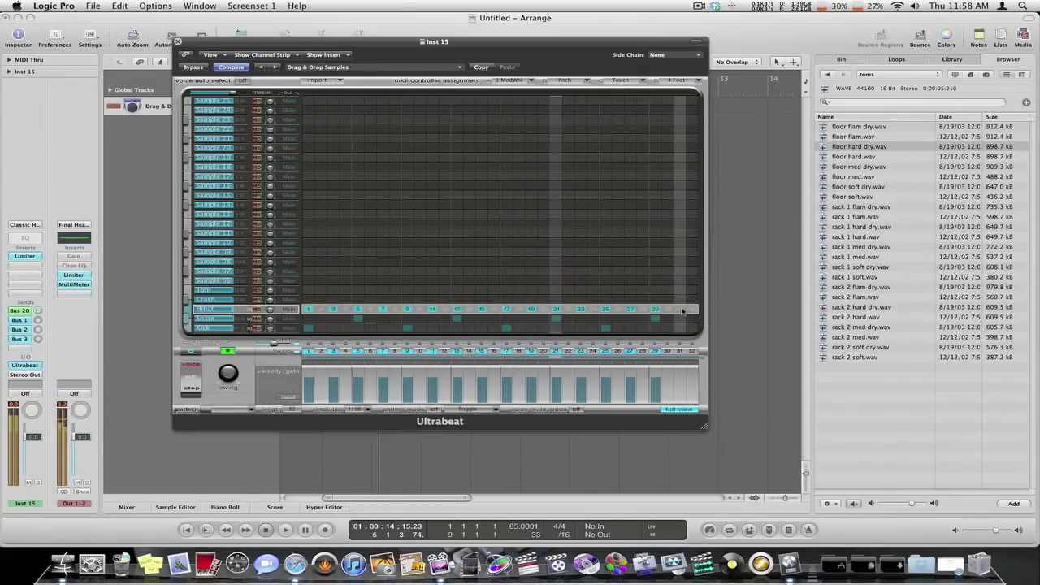
{"action": "left_click", "coordinate": [680, 309]}
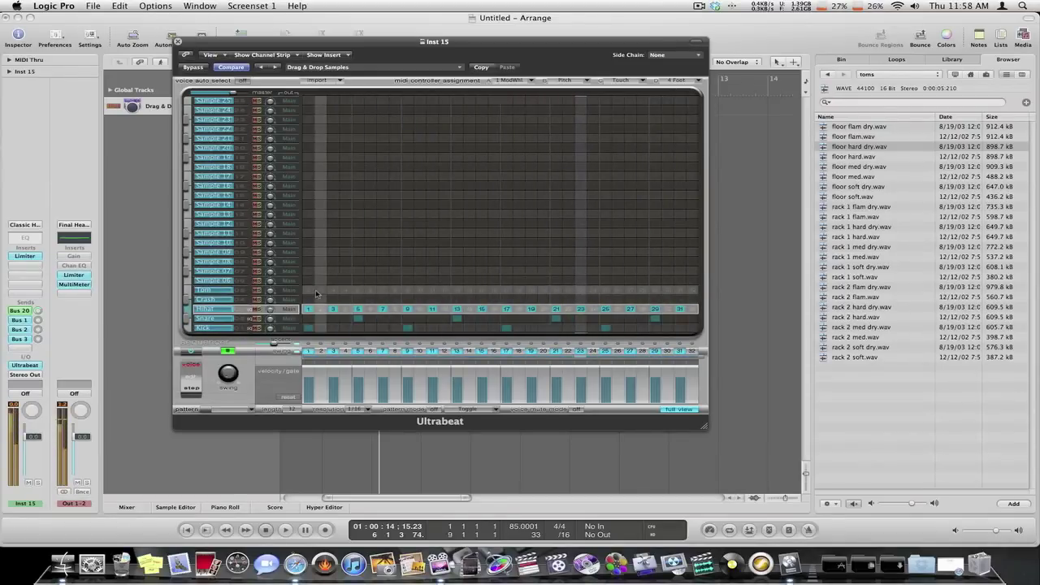
{"action": "left_click", "coordinate": [307, 290]}
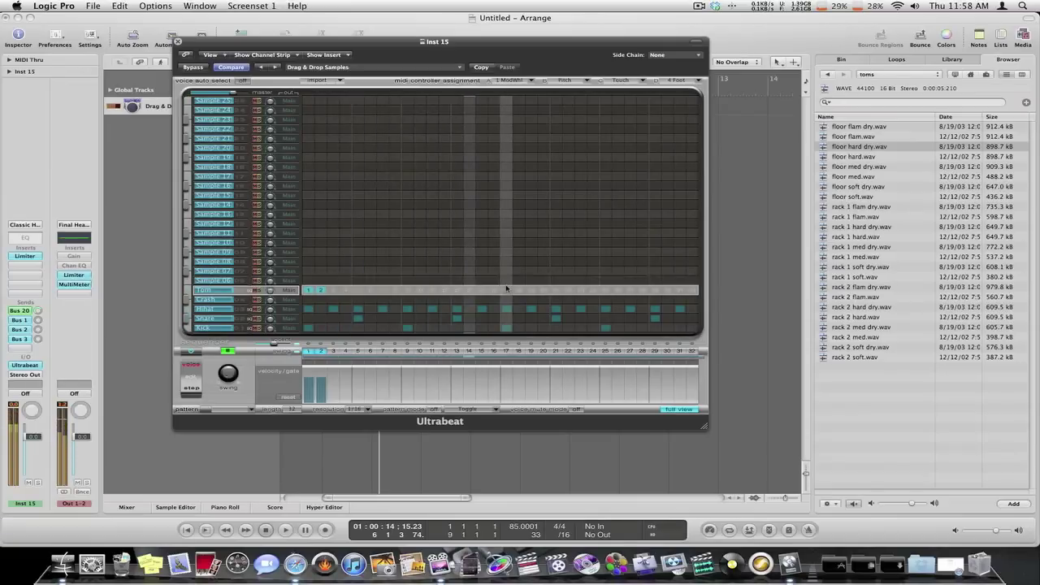
In Ultrabeat's sequencer, program Tom on steps 17 and 18 and Crash on step 17.
{"action": "left_click", "coordinate": [506, 290]}
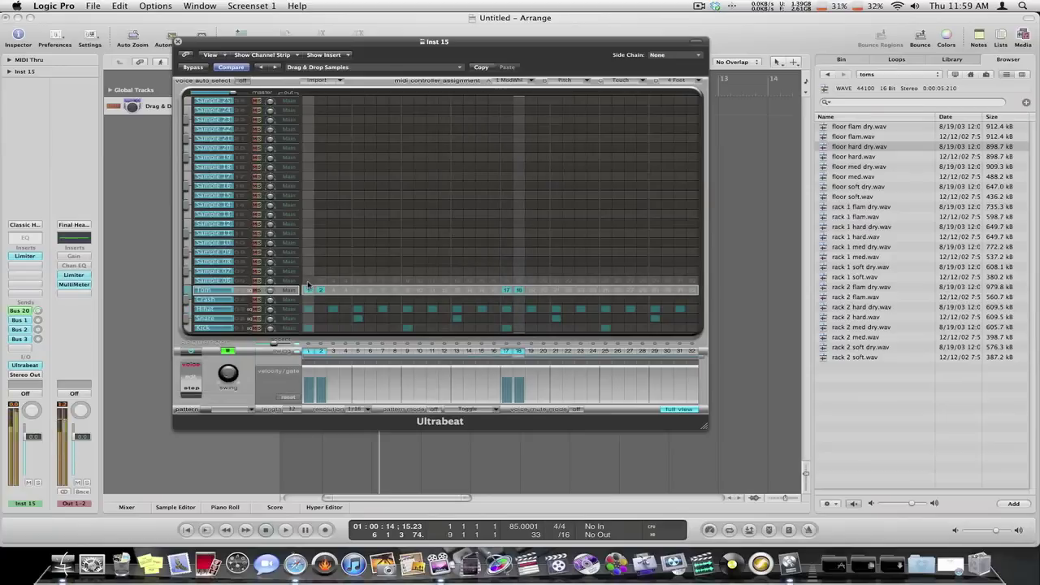
{"action": "left_click", "coordinate": [507, 282]}
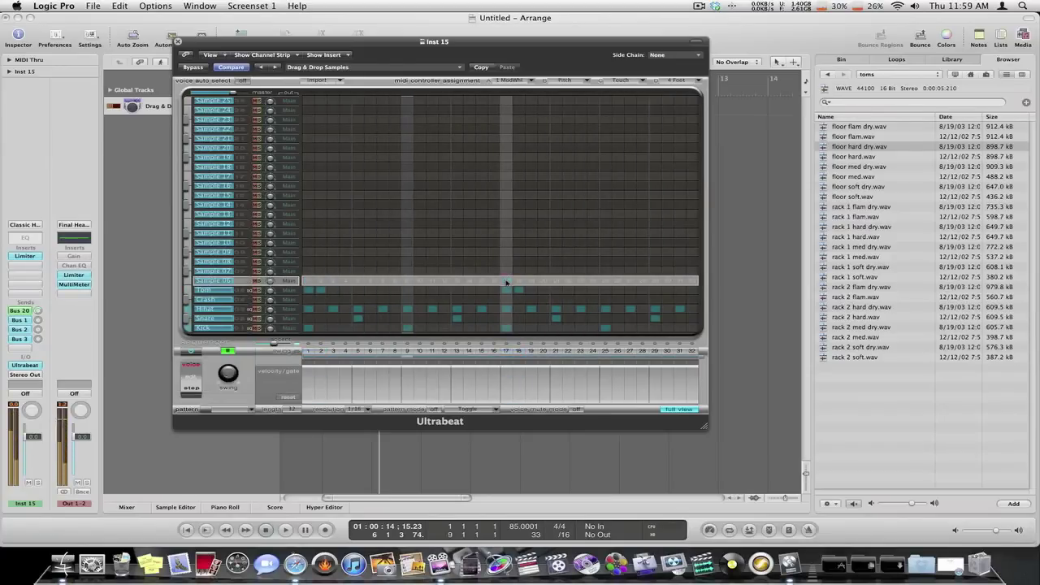
{"action": "left_click", "coordinate": [504, 300]}
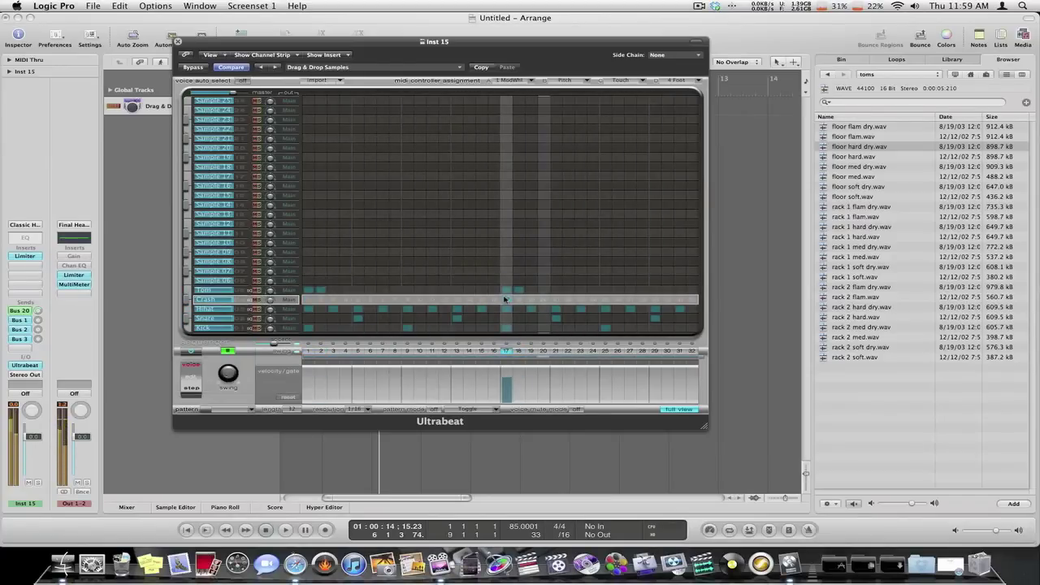